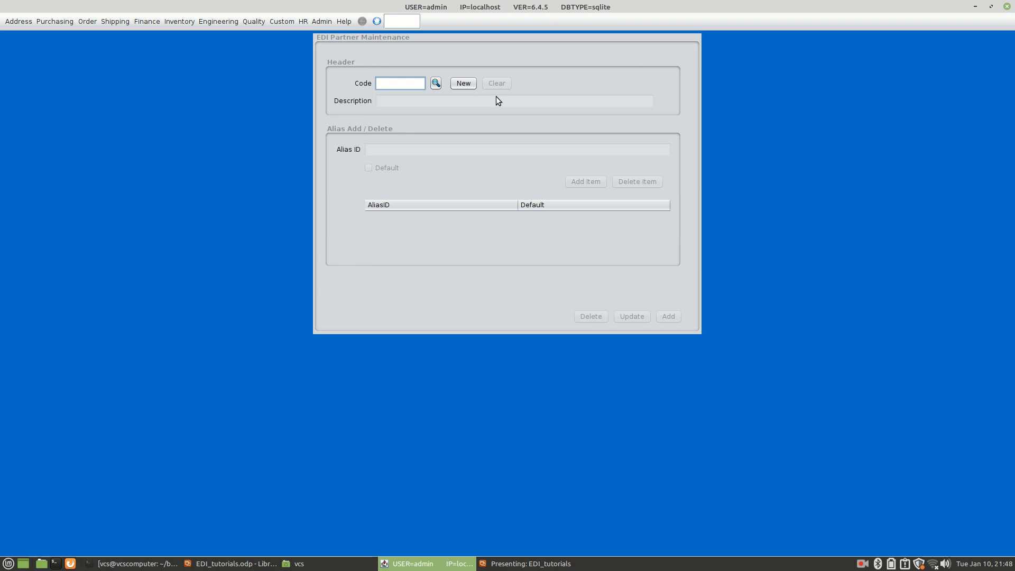
Step: Start a new EDI partner record with code someco and description "Some Company EDI"
{"action": "left_click", "coordinate": [463, 83]}
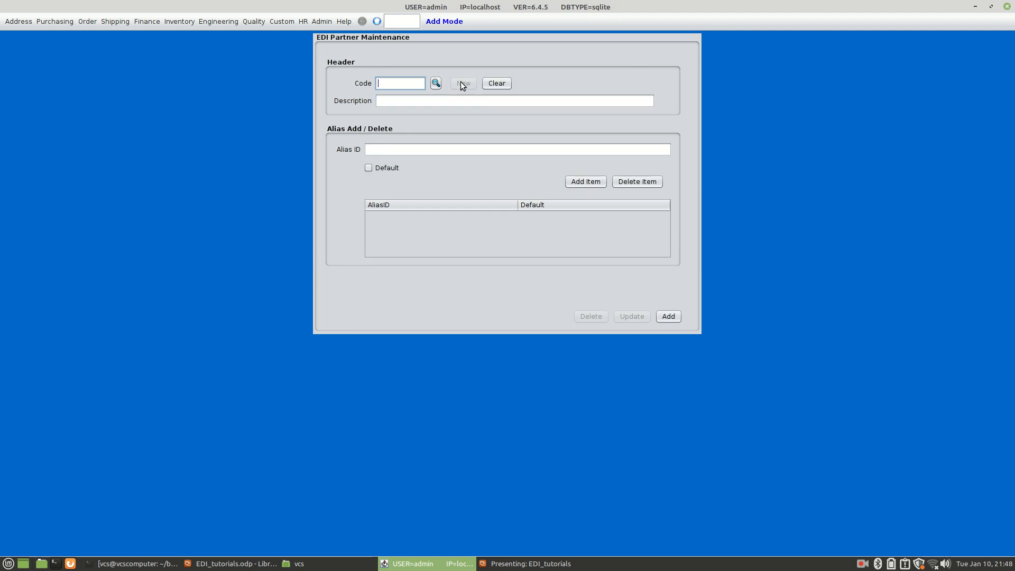
{"action": "type", "text": "someco"}
{"action": "left_click", "coordinate": [400, 102]}
{"action": "type", "text": "Some "}
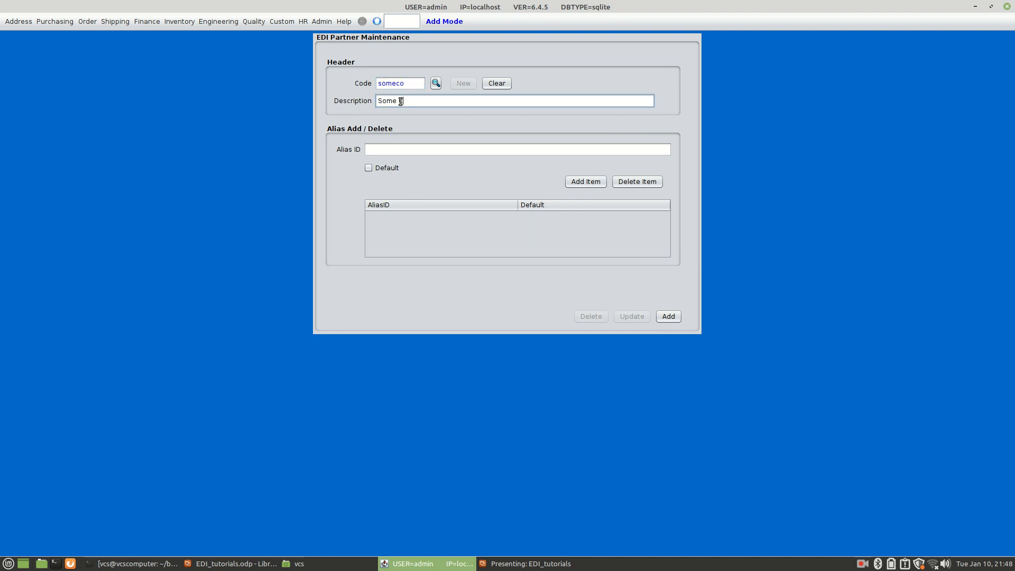
{"action": "type", "text": "Company EDI"}
Step: Add someco123 as the partner's default alias and save the new partner record
{"action": "left_click", "coordinate": [402, 149]}
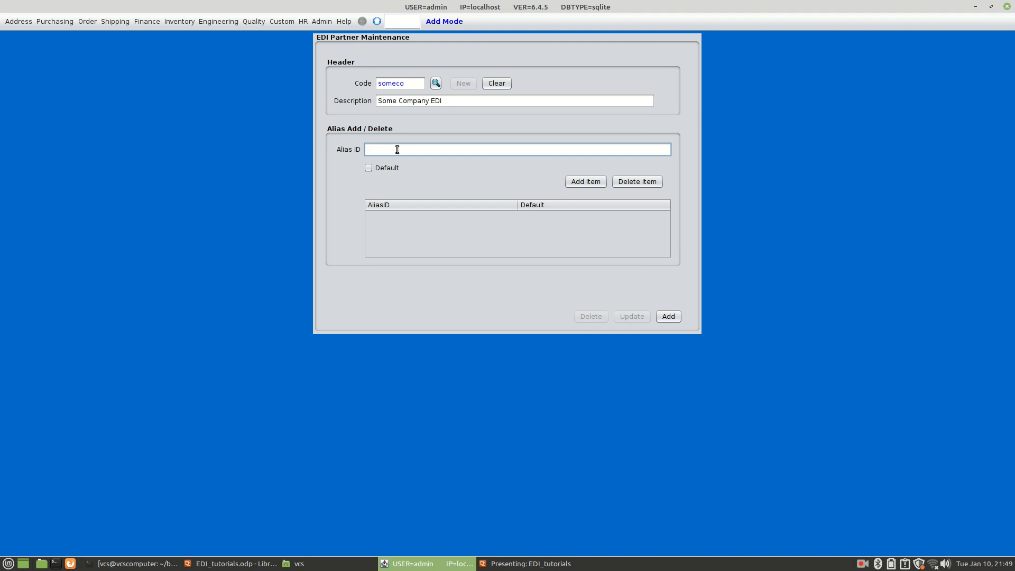
{"action": "type", "text": "someco123"}
{"action": "left_click", "coordinate": [369, 168]}
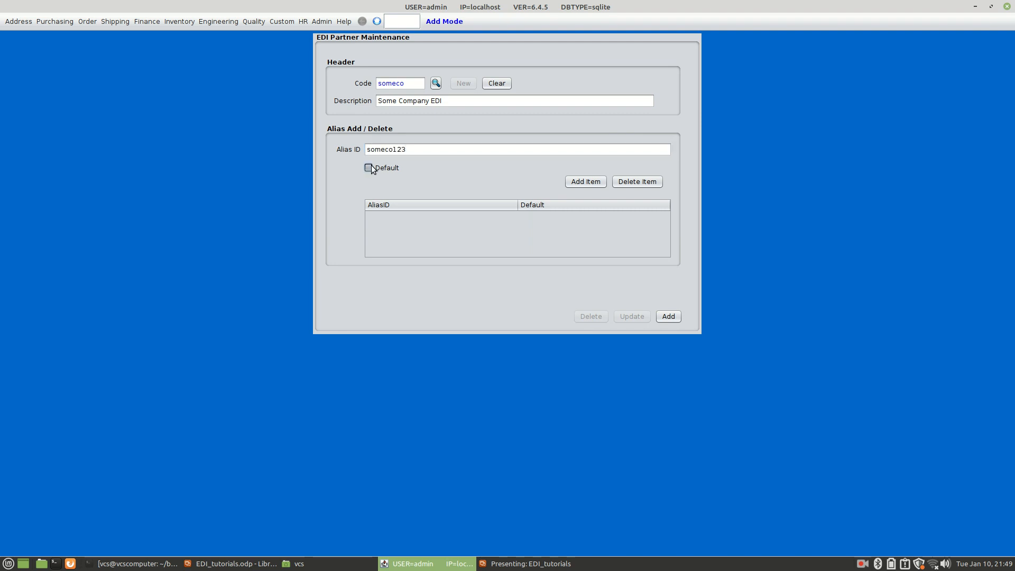
{"action": "left_click", "coordinate": [580, 182]}
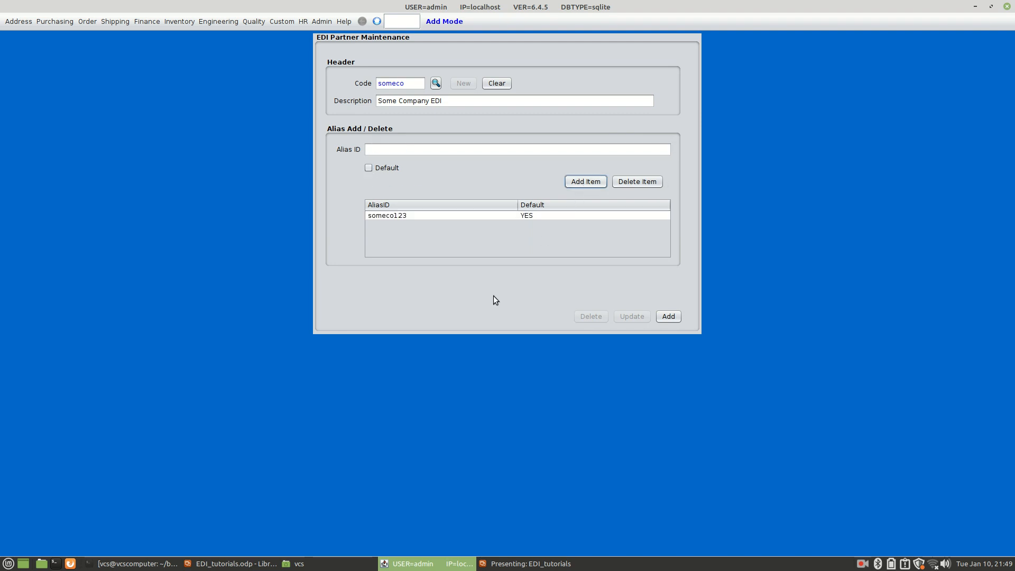
{"action": "left_click", "coordinate": [669, 316]}
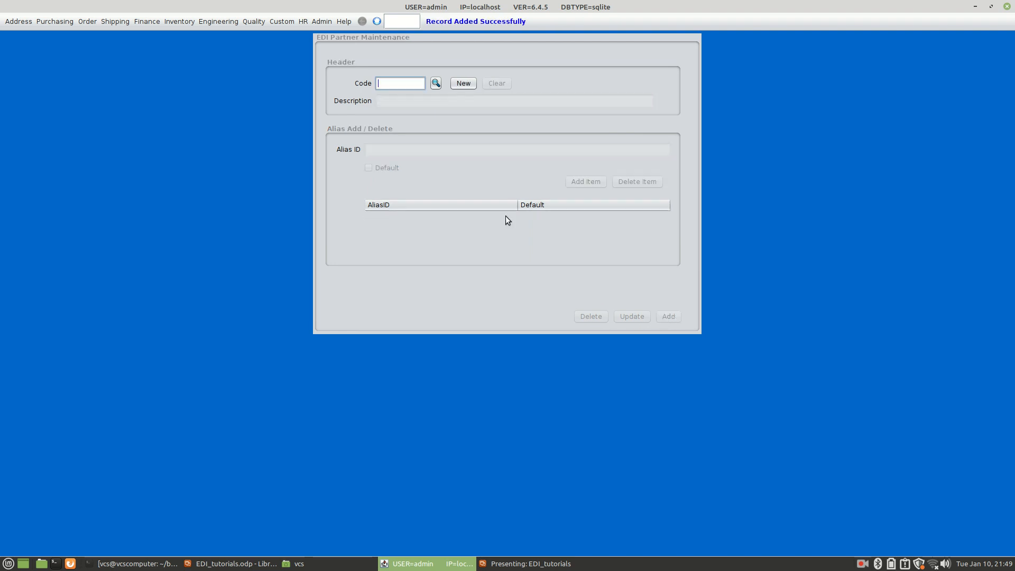
Step: Look up the existing EDI partners by code and open the someco record
{"action": "left_click", "coordinate": [436, 83]}
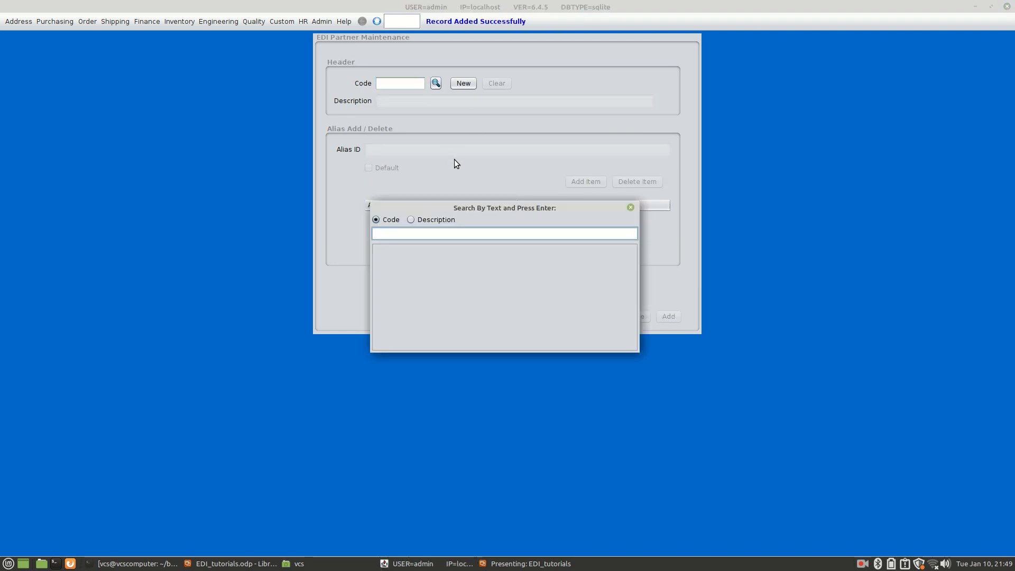
{"action": "key", "text": "Return"}
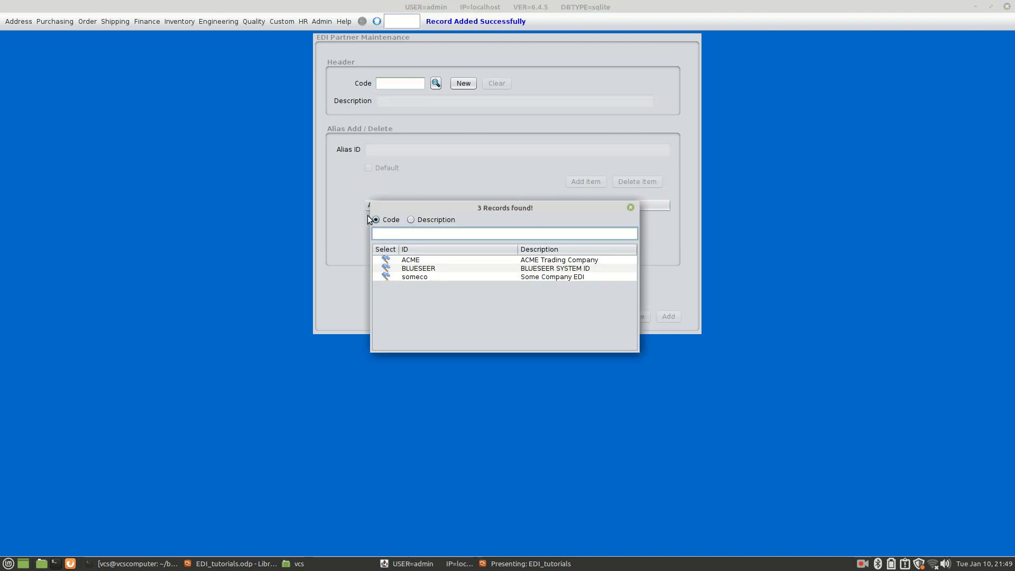
{"action": "left_click", "coordinate": [386, 277]}
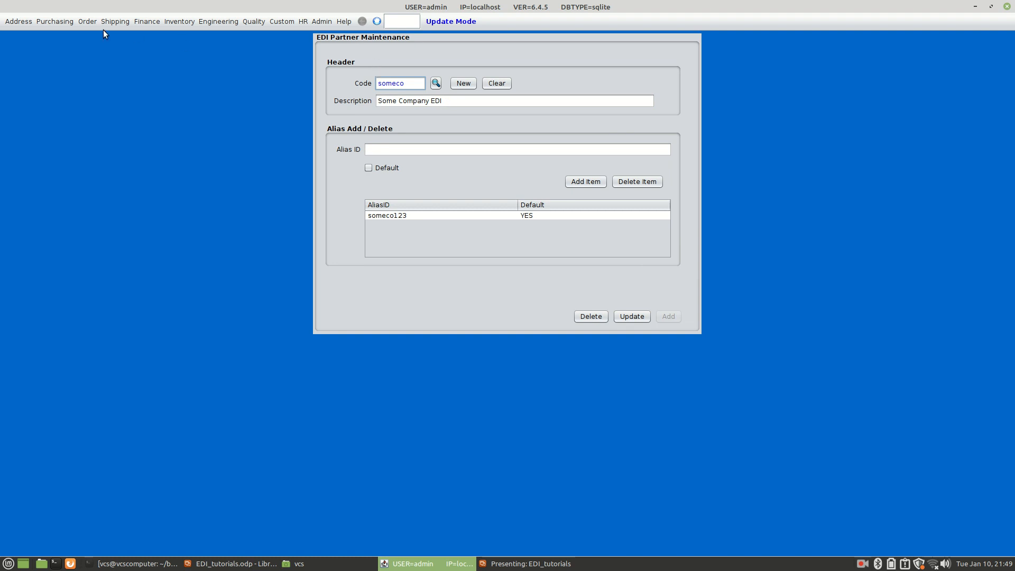
Step: Start a new record in Partner Transaction Maintenance for the partner code someco
{"action": "left_click", "coordinate": [8, 24]}
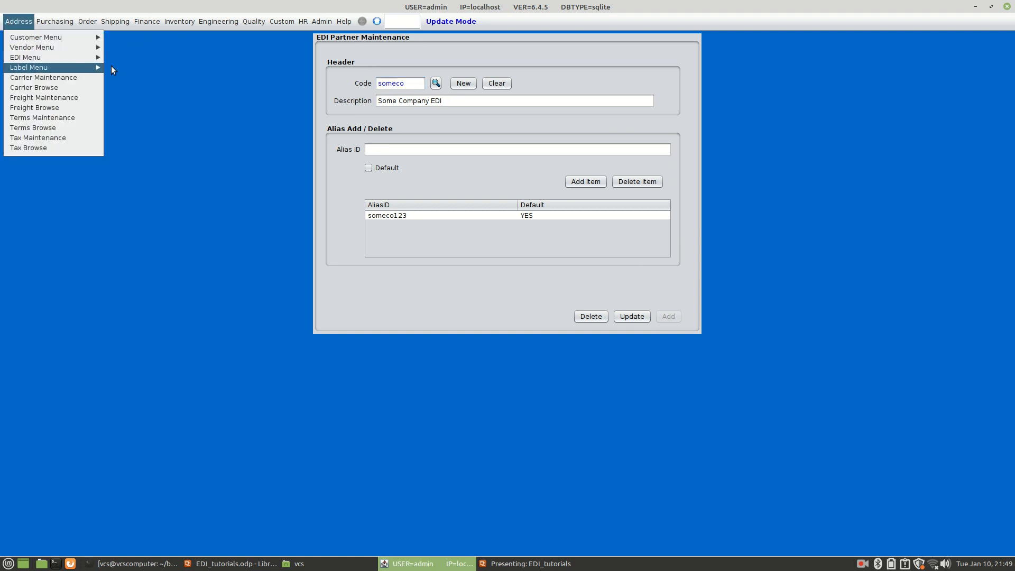
{"action": "mouse_move", "coordinate": [85, 58]}
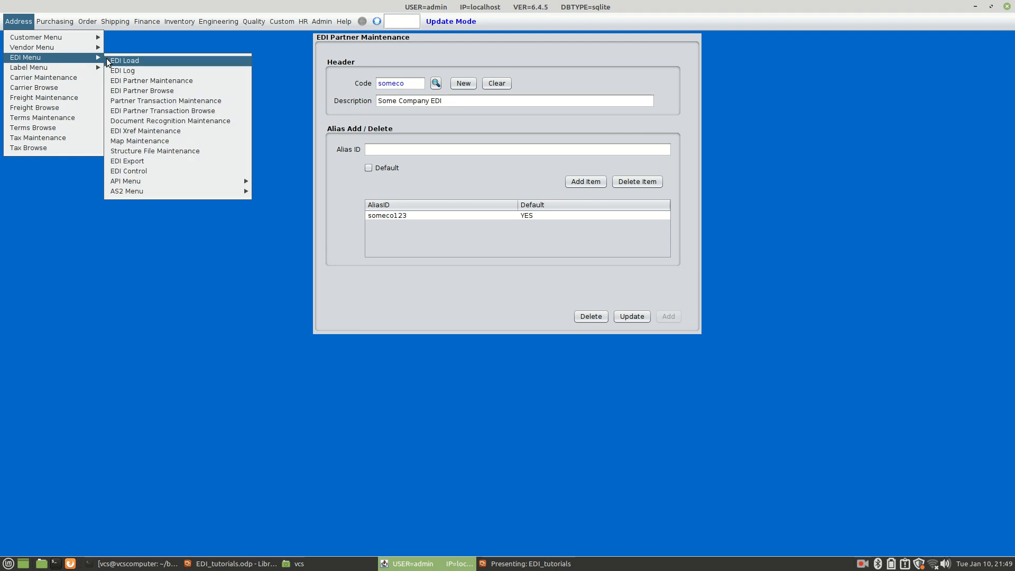
{"action": "left_click", "coordinate": [135, 102]}
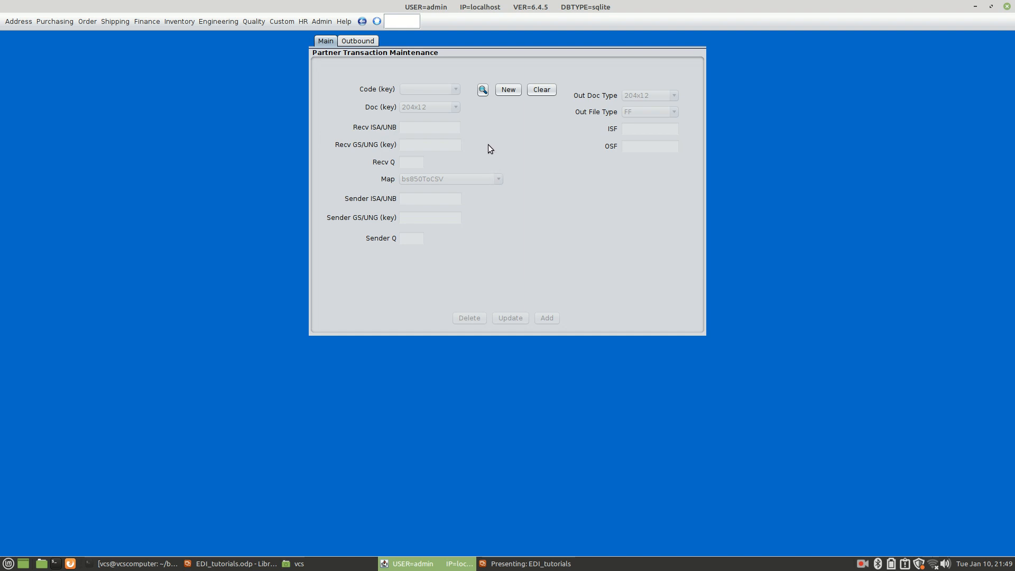
{"action": "left_click", "coordinate": [511, 91]}
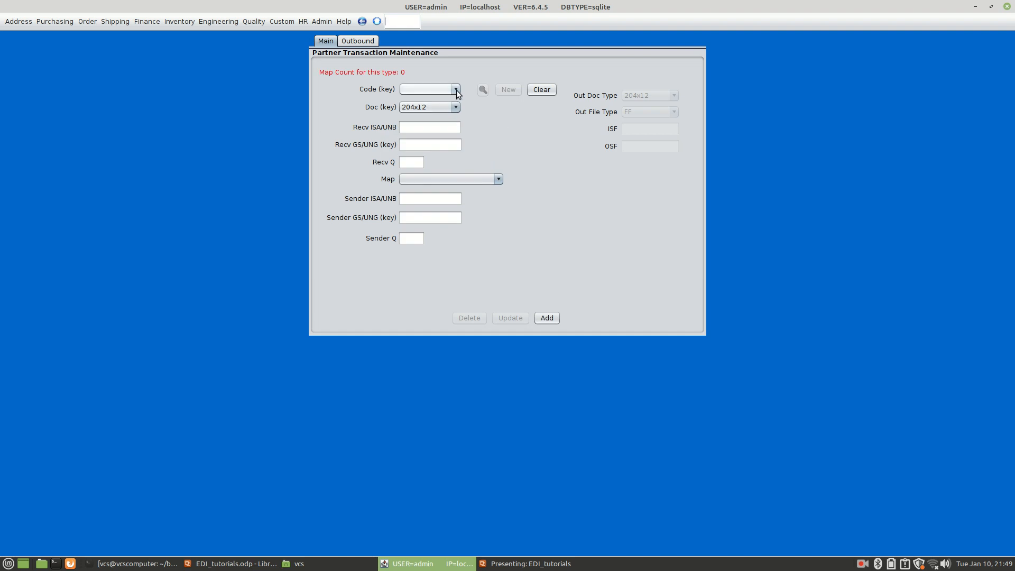
{"action": "left_click", "coordinate": [456, 89]}
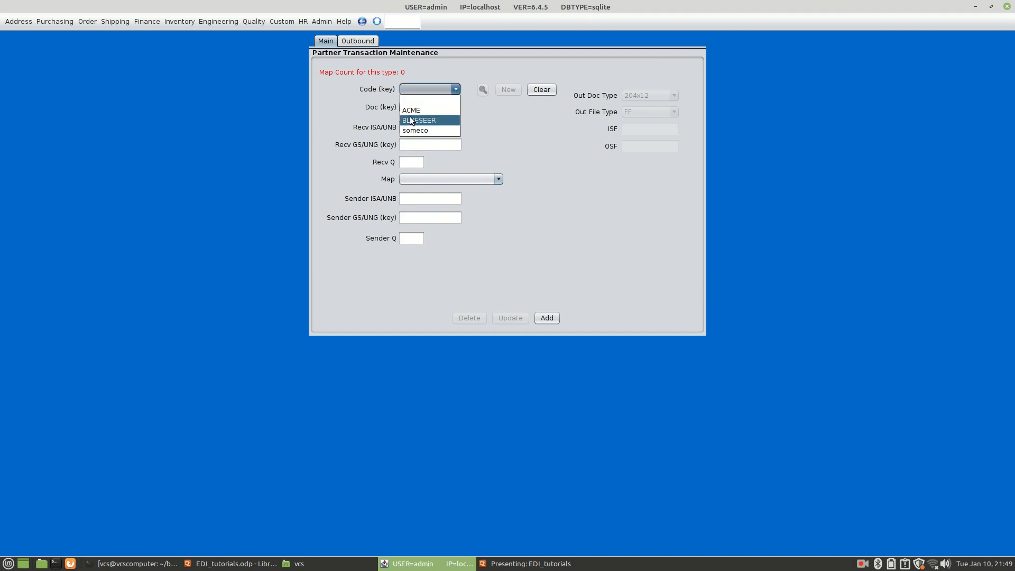
{"action": "left_click", "coordinate": [425, 130]}
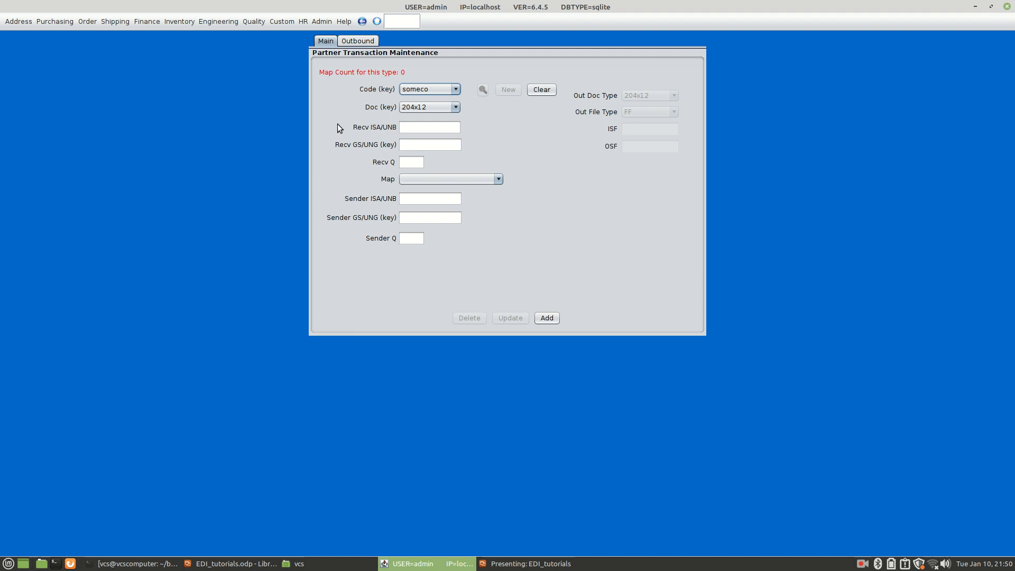
Step: Set the transaction's document key to 850csv
{"action": "left_click", "coordinate": [455, 107]}
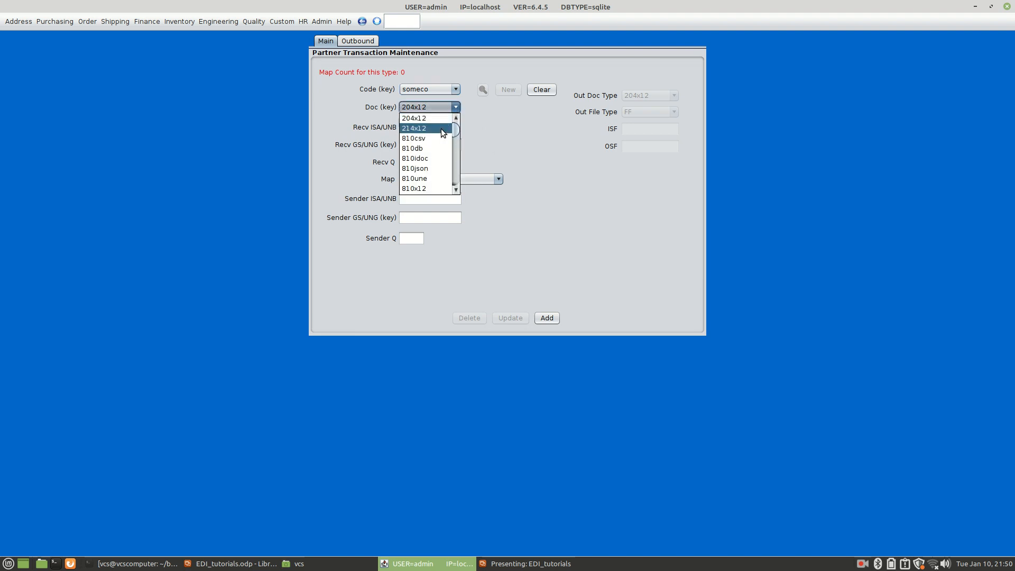
{"action": "scroll", "coordinate": [440, 171], "scroll_direction": "down", "scroll_amount": 3}
{"action": "scroll", "coordinate": [432, 164], "scroll_direction": "down", "scroll_amount": 1}
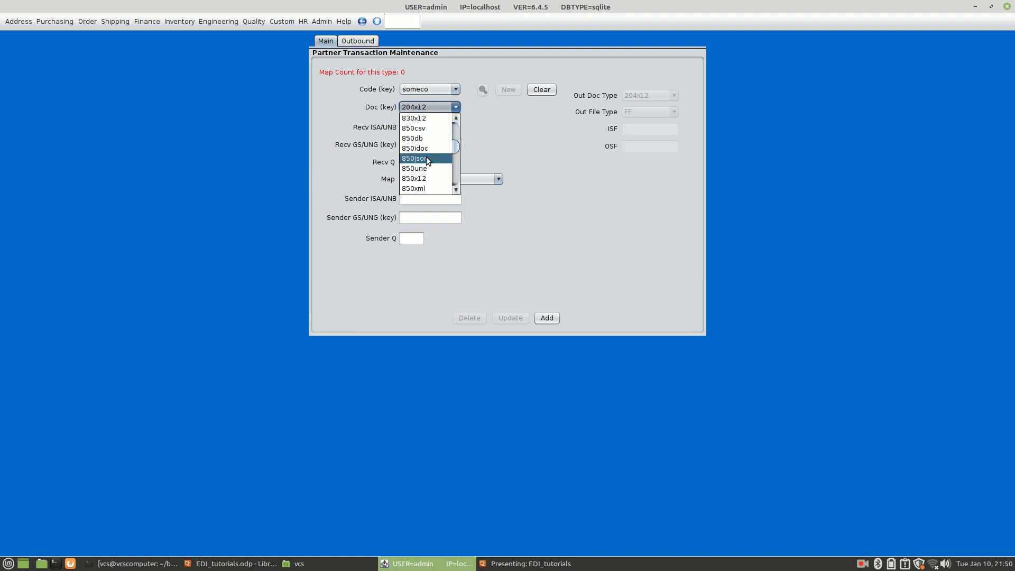
{"action": "left_click", "coordinate": [414, 128]}
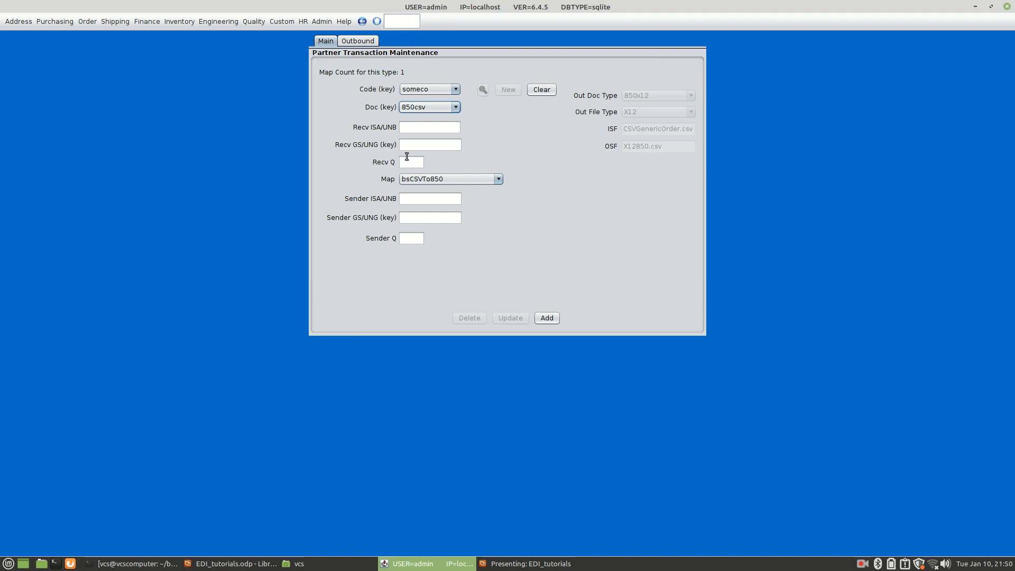
Step: Set both the receiver ISA/UNB and the receiver GS/UNG IDs to BLUESEER
{"action": "left_click", "coordinate": [422, 127]}
{"action": "left_click", "coordinate": [424, 145]}
{"action": "left_click", "coordinate": [426, 127]}
{"action": "type", "text": "BLUESEER"}
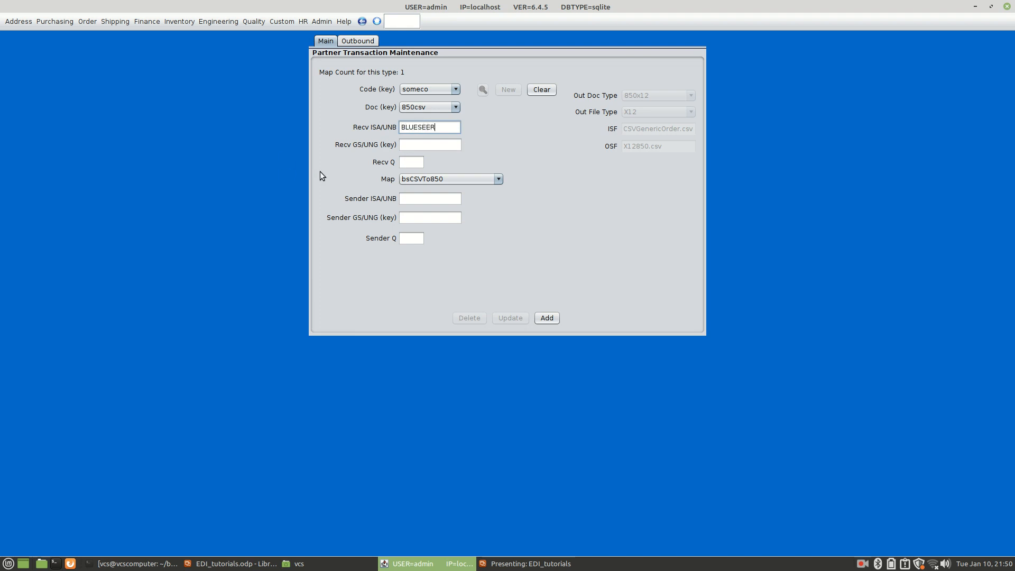
{"action": "left_click", "coordinate": [435, 143]}
{"action": "type", "text": "BLUESEER"}
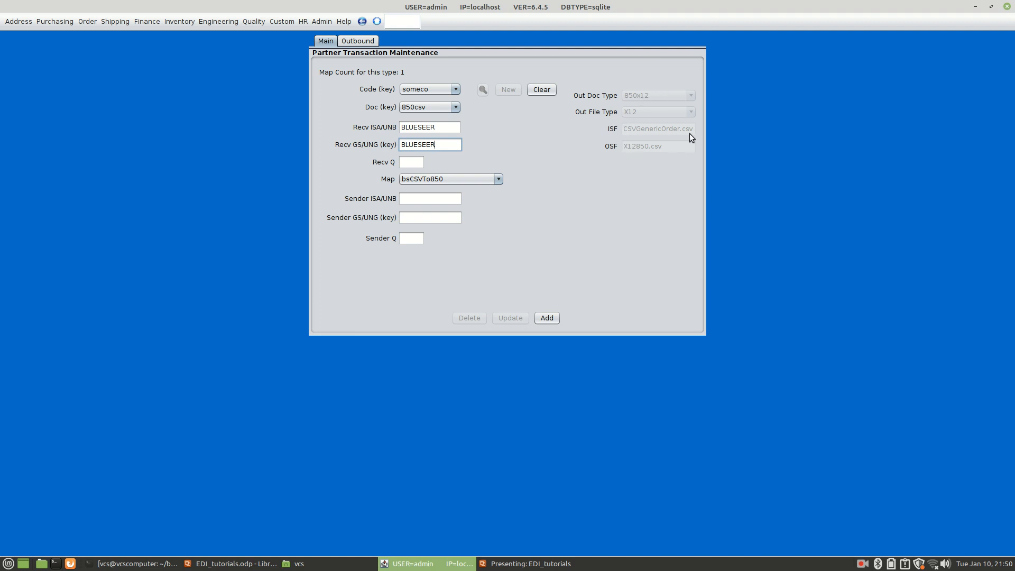
Step: Set both the sender ISA/UNB and the sender GS/UNG IDs to someco123
{"action": "left_click", "coordinate": [428, 201]}
{"action": "type", "text": "someco123"}
{"action": "left_click_drag", "start_coordinate": [445, 200], "coordinate": [393, 199]}
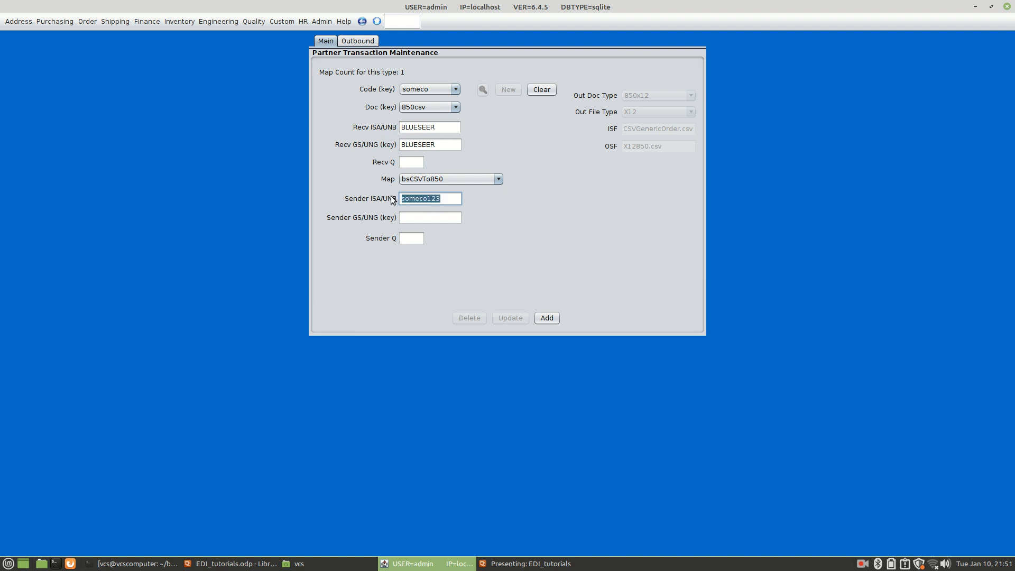
{"action": "left_click", "coordinate": [417, 223]}
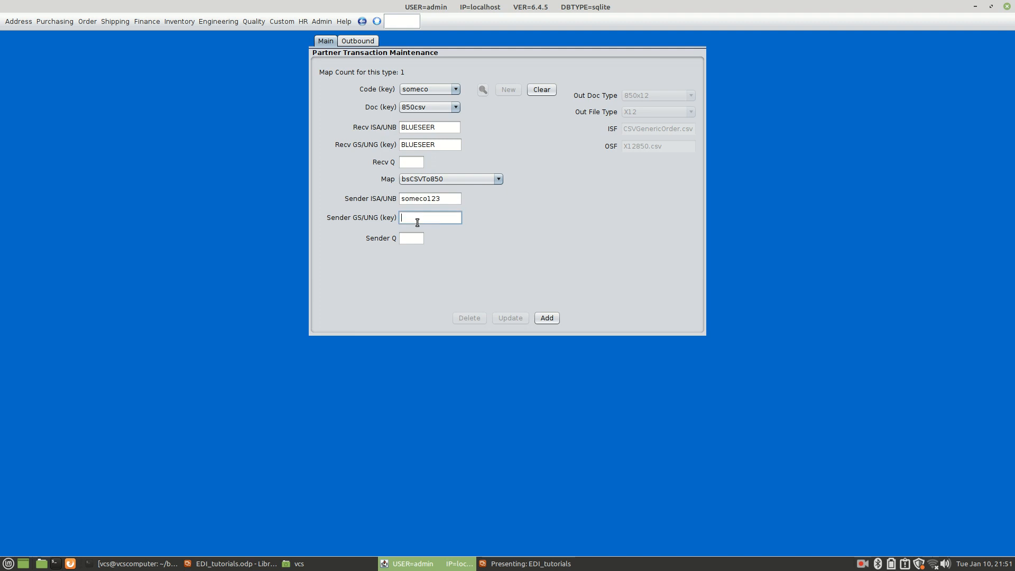
{"action": "type", "text": "someco123"}
Step: Consult the ASCII chart in the outbound options and set the element delimiter to 42 and the segment delimiter to 10
{"action": "left_click", "coordinate": [358, 42]}
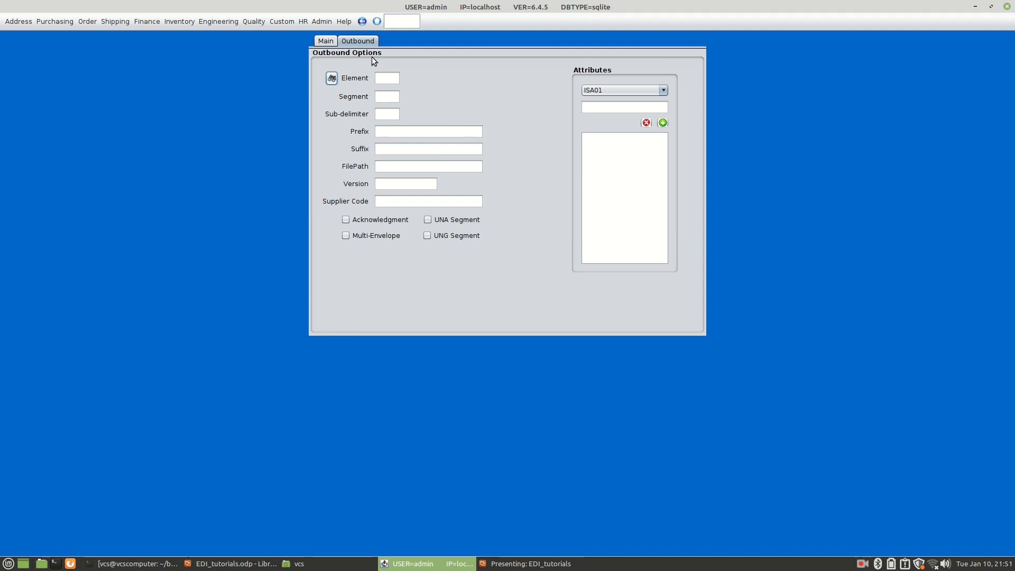
{"action": "left_click", "coordinate": [331, 77]}
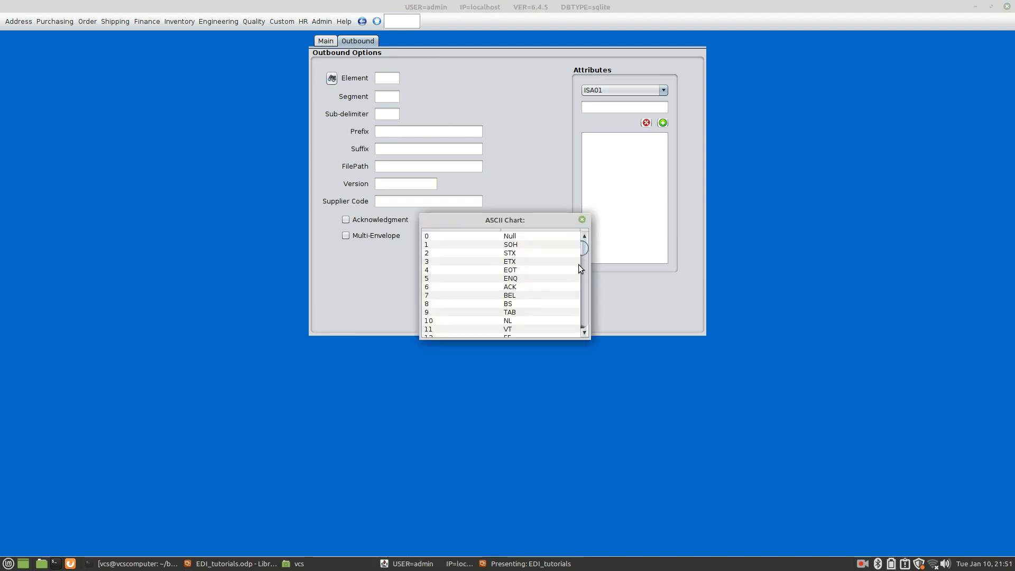
{"action": "left_click_drag", "start_coordinate": [584, 249], "coordinate": [588, 267]}
{"action": "left_click", "coordinate": [448, 322]}
{"action": "left_click", "coordinate": [386, 78]}
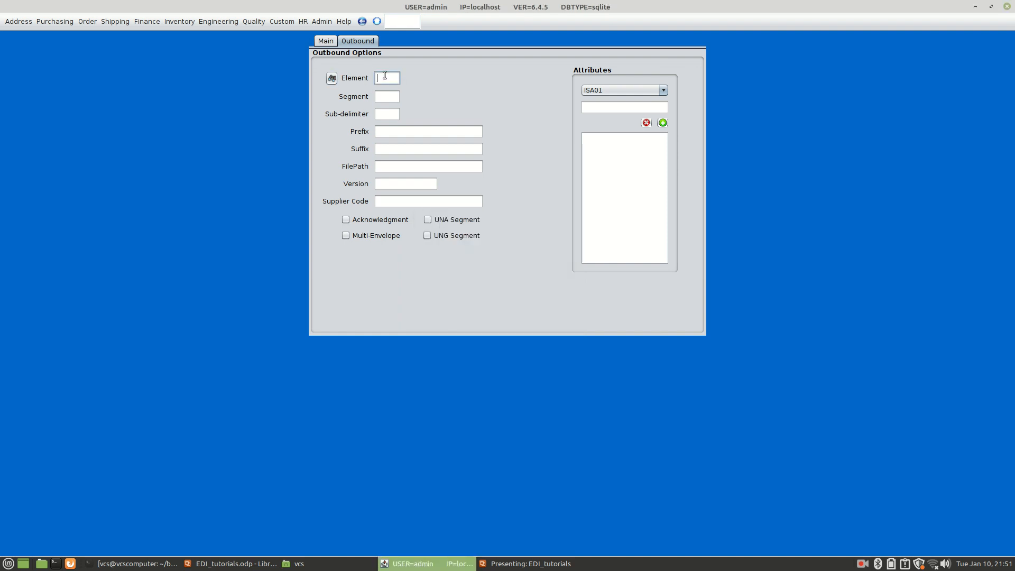
{"action": "type", "text": "42"}
{"action": "left_click", "coordinate": [386, 97]}
{"action": "type", "text": "10"}
Step: Try to enter the non-numeric value x as the outbound sub-delimiter
{"action": "left_click", "coordinate": [381, 113]}
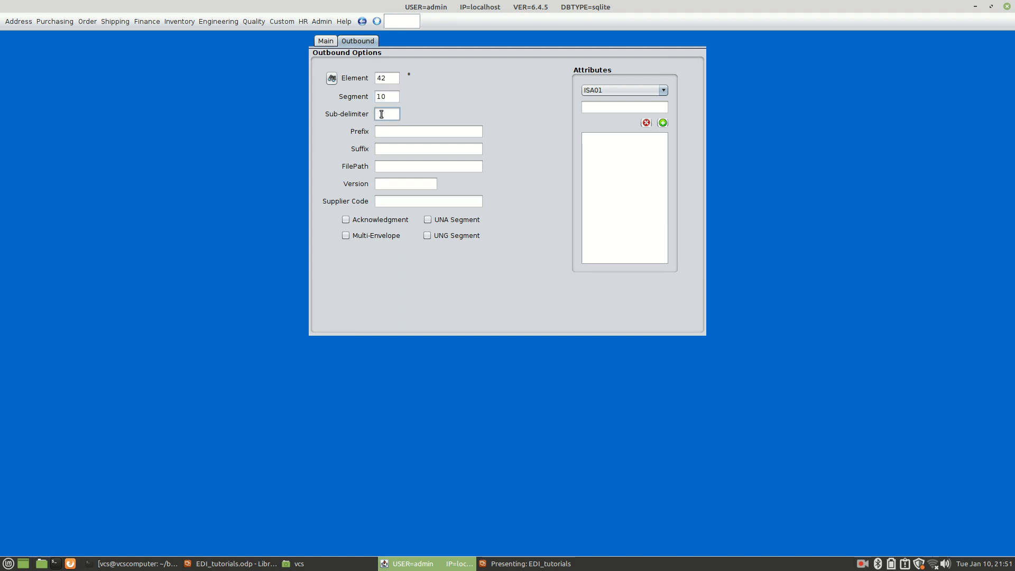
{"action": "type", "text": "x"}
{"action": "left_click", "coordinate": [419, 132]}
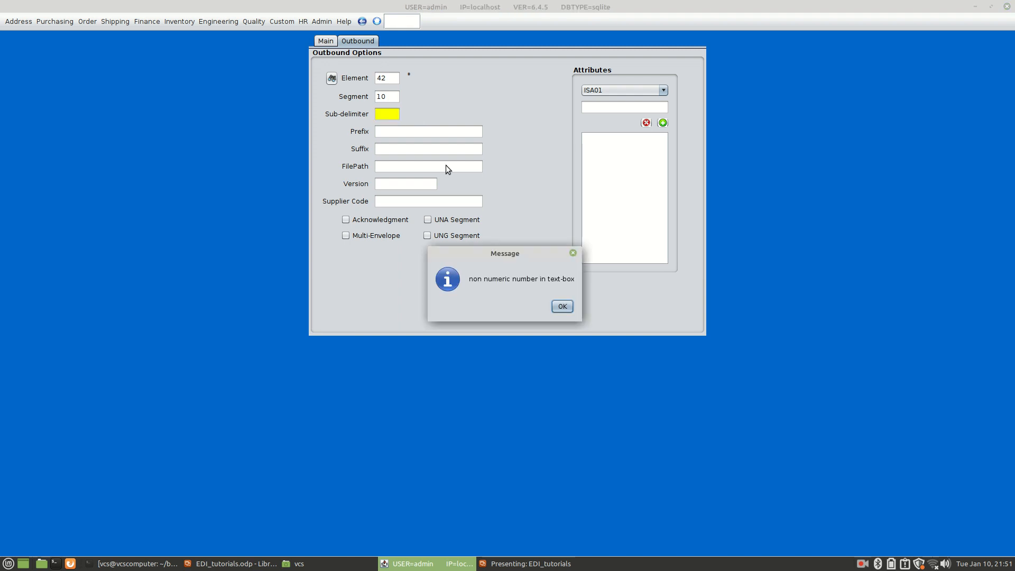
{"action": "left_click", "coordinate": [563, 308]}
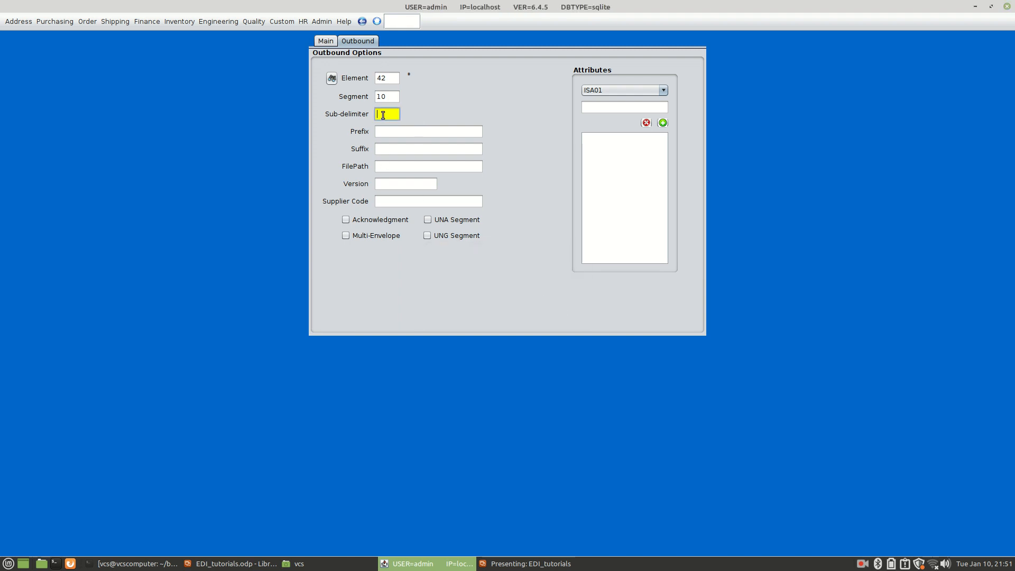
Step: Set the sub-delimiter to 62, the outbound file prefix to myprefix850 and the suffix to txt
{"action": "type", "text": "2"}
{"action": "left_click", "coordinate": [409, 131]}
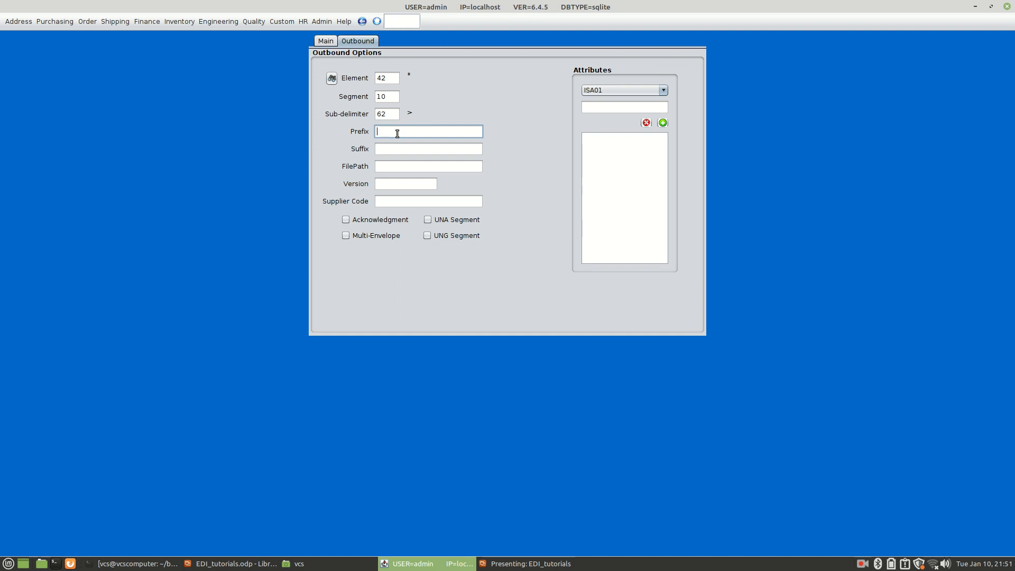
{"action": "type", "text": "myprefix850"}
{"action": "left_click", "coordinate": [409, 151]}
{"action": "type", "text": "txt"}
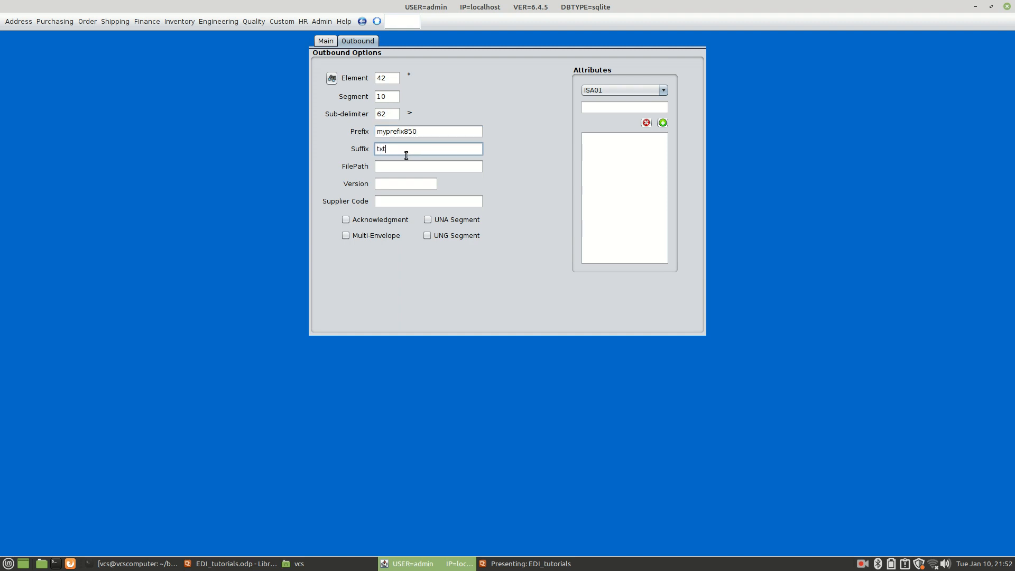
Step: Go through the file path, version and supplier code fields, and switch the Acknowledgment option on and off again
{"action": "left_click", "coordinate": [389, 170]}
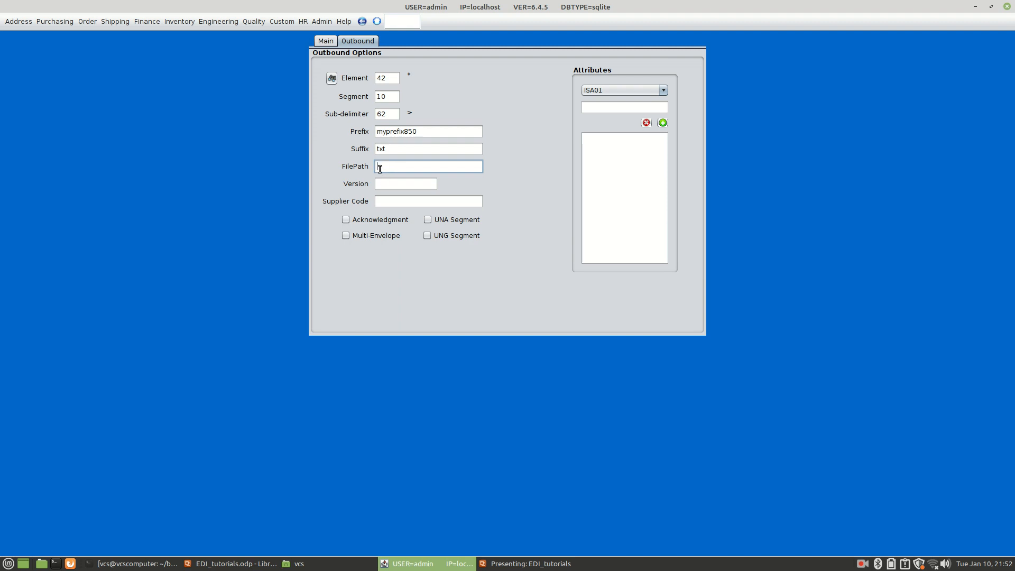
{"action": "left_click", "coordinate": [387, 185]}
{"action": "left_click", "coordinate": [392, 201]}
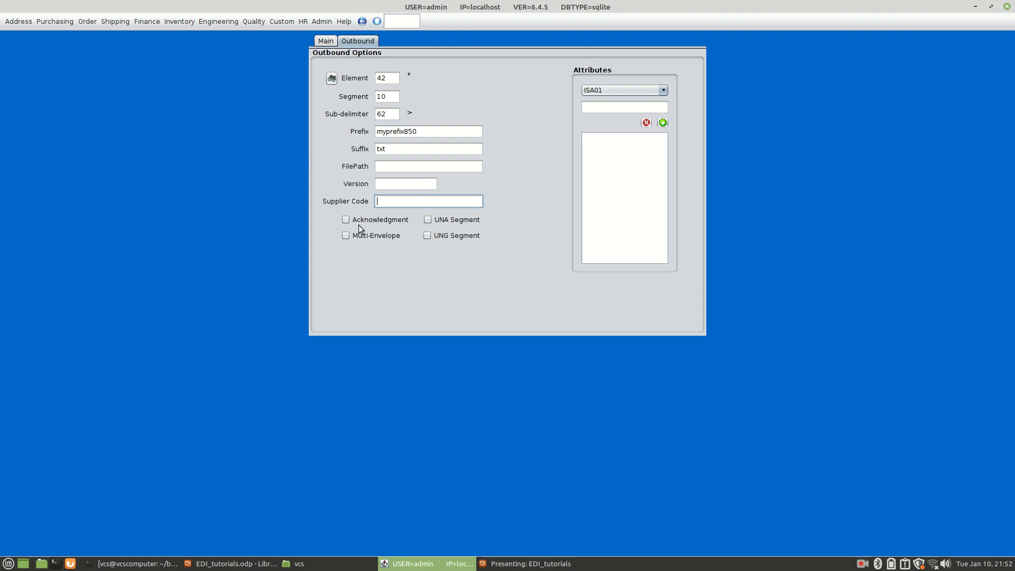
{"action": "left_click", "coordinate": [346, 219]}
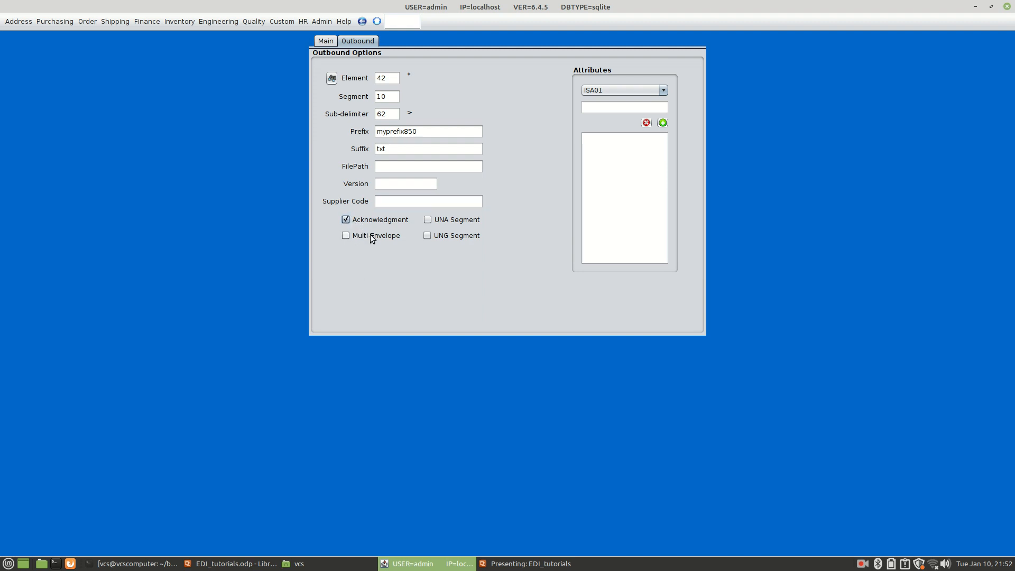
{"action": "left_click", "coordinate": [347, 221]}
Step: Examine the ISA, GS and UNB attributes available for override in the outbound options and compare them with the main sender and receiver fields
{"action": "left_click", "coordinate": [637, 91]}
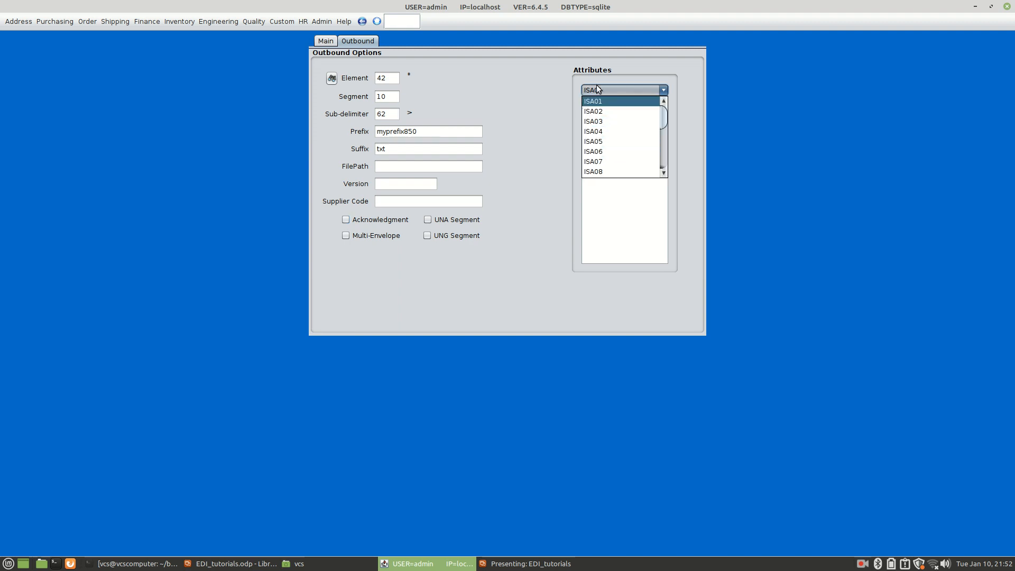
{"action": "scroll", "coordinate": [614, 128], "scroll_direction": "down", "scroll_amount": 1}
{"action": "scroll", "coordinate": [598, 135], "scroll_direction": "up", "scroll_amount": 1}
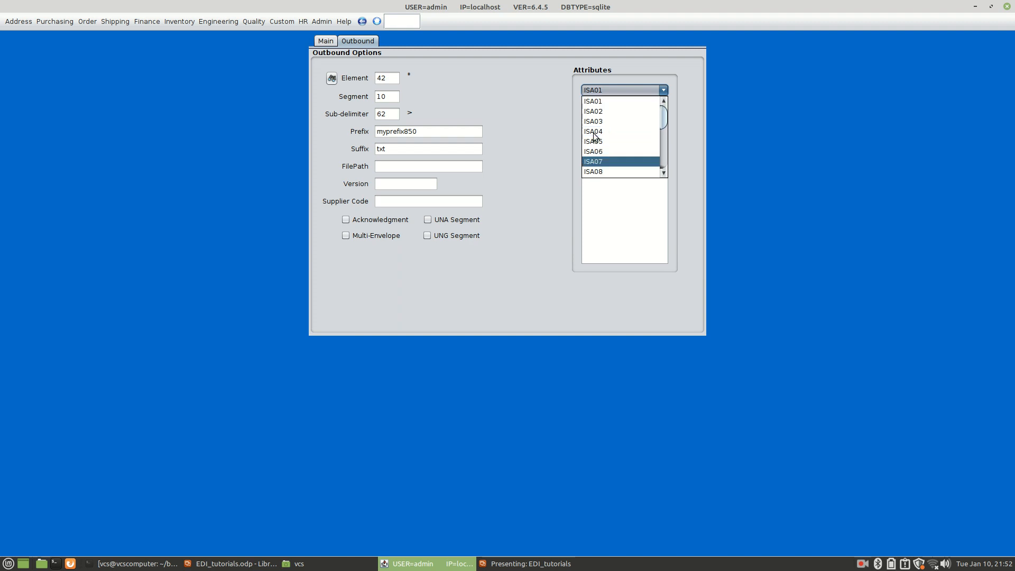
{"action": "left_click", "coordinate": [552, 108]}
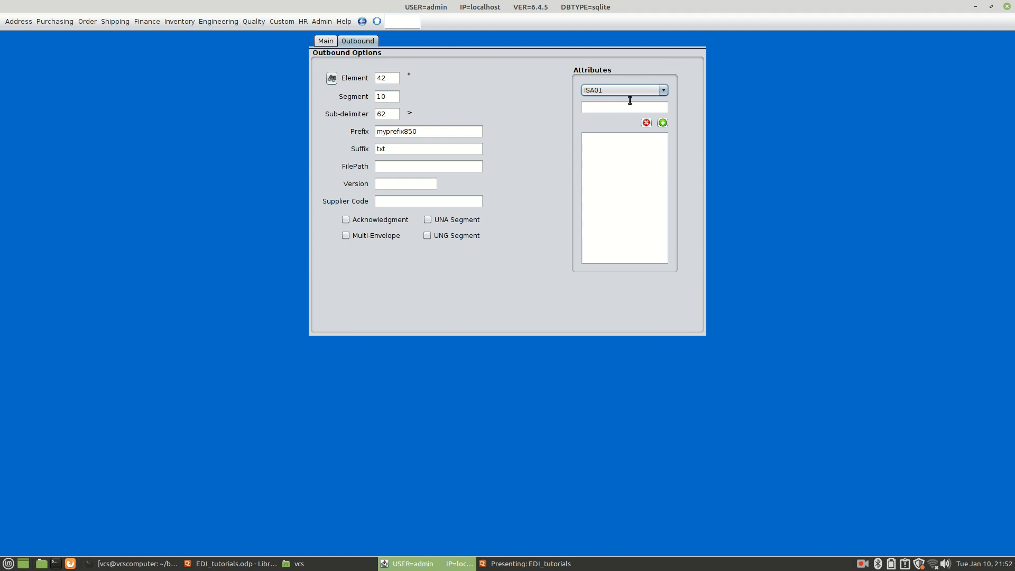
{"action": "left_click", "coordinate": [603, 106]}
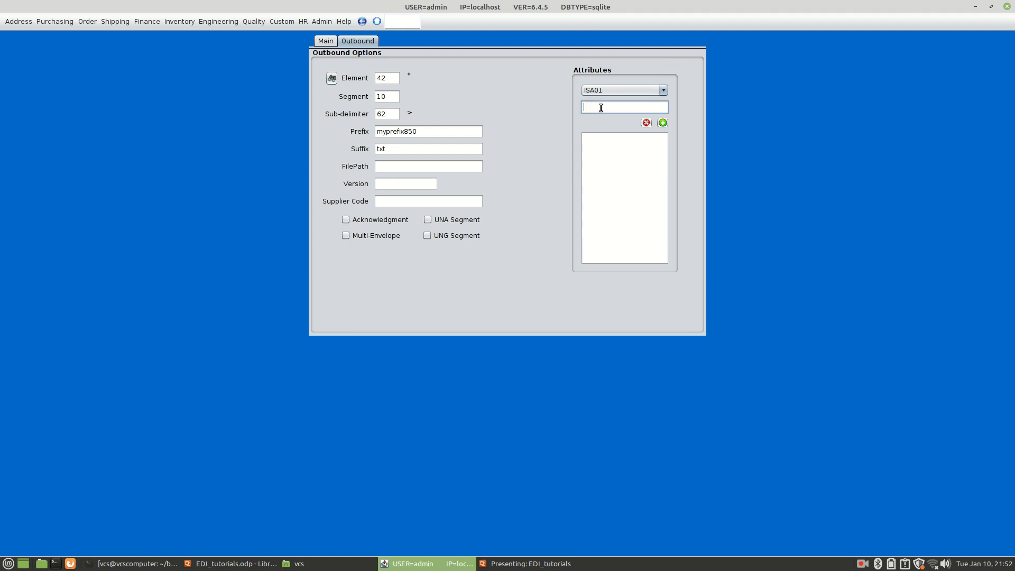
{"action": "left_click", "coordinate": [327, 41]}
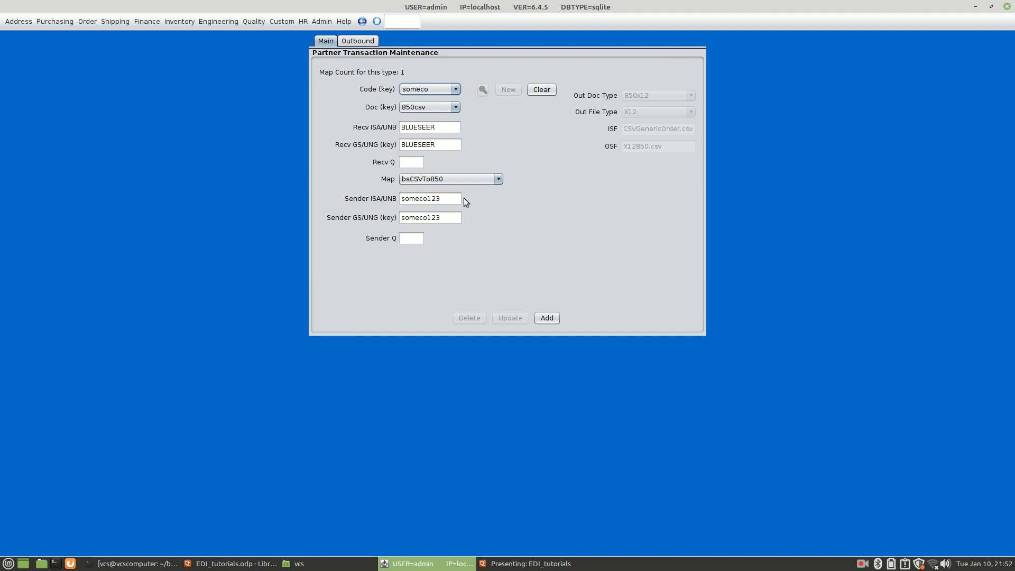
{"action": "left_click", "coordinate": [360, 41]}
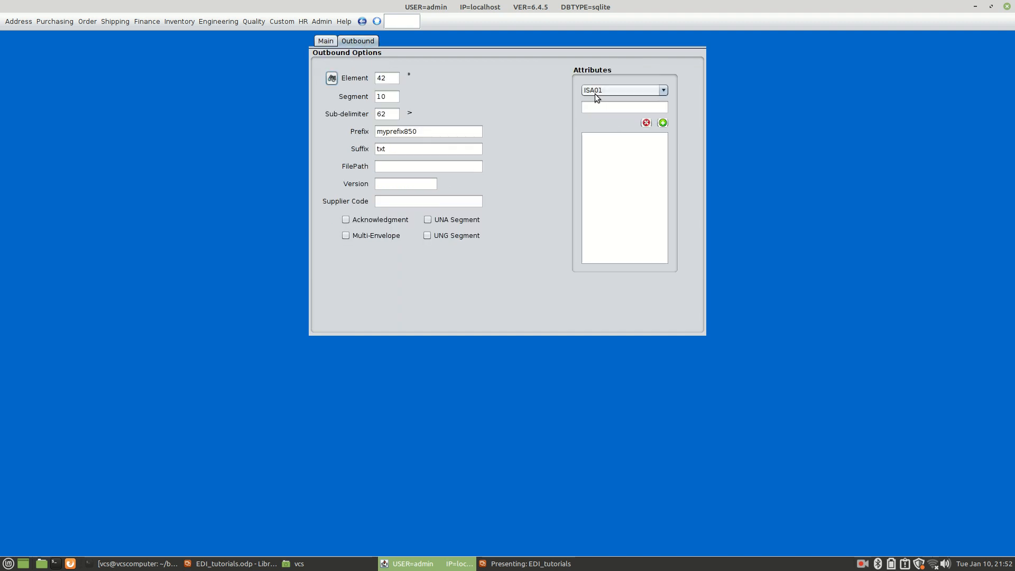
{"action": "left_click", "coordinate": [664, 90]}
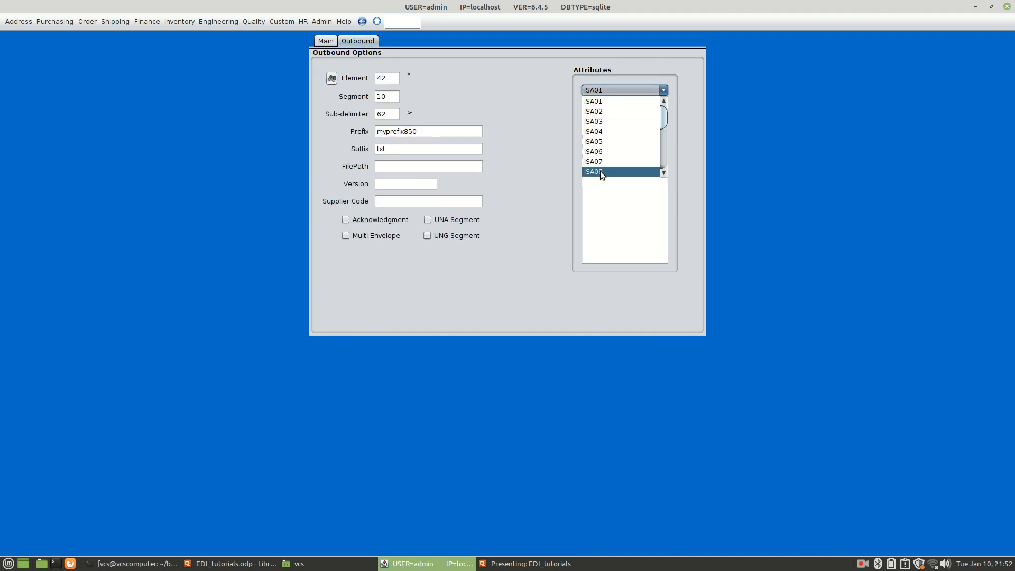
{"action": "left_click", "coordinate": [502, 82]}
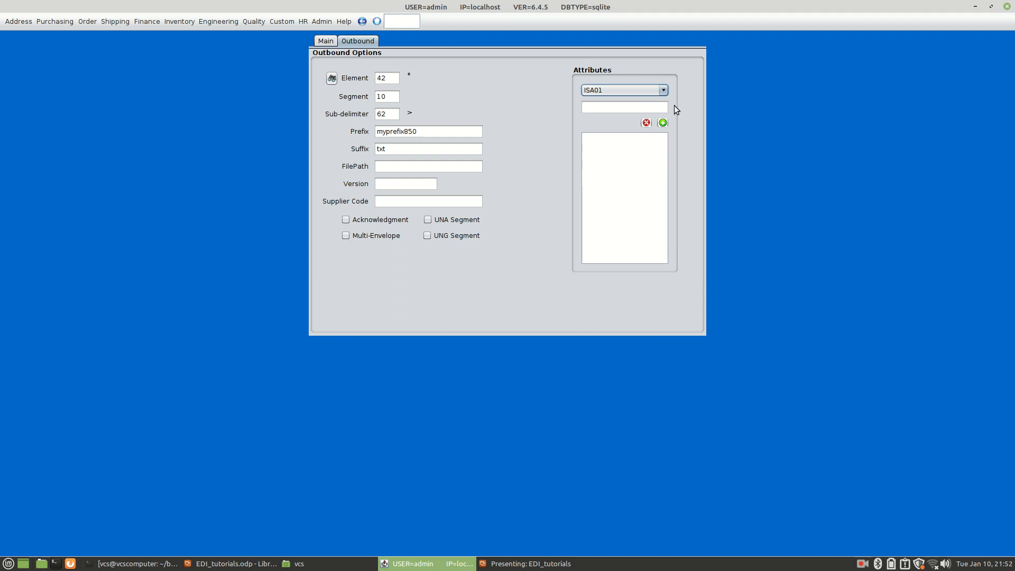
{"action": "left_click", "coordinate": [664, 90]}
{"action": "scroll", "coordinate": [612, 143], "scroll_direction": "down", "scroll_amount": 6}
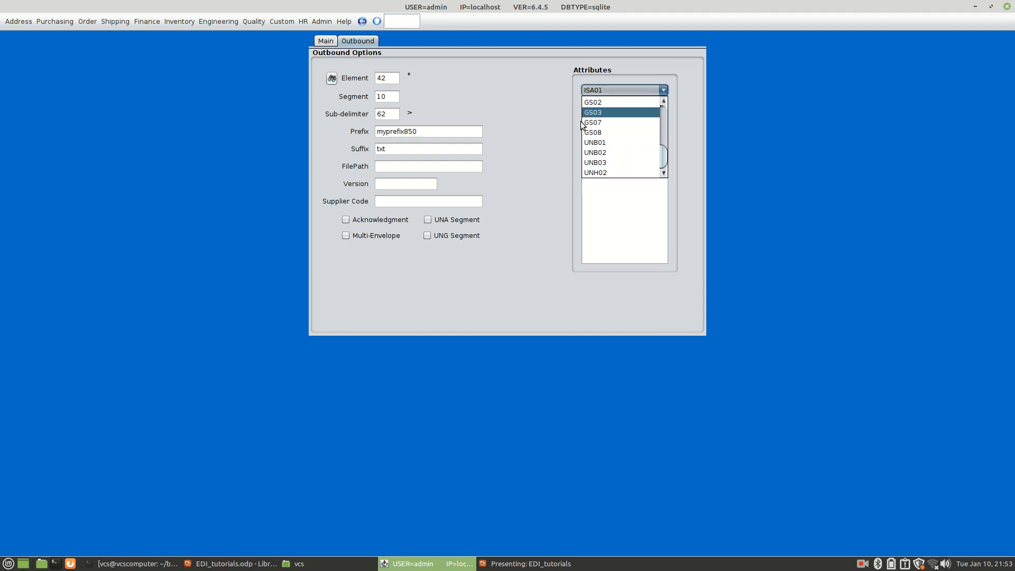
{"action": "left_click", "coordinate": [529, 89]}
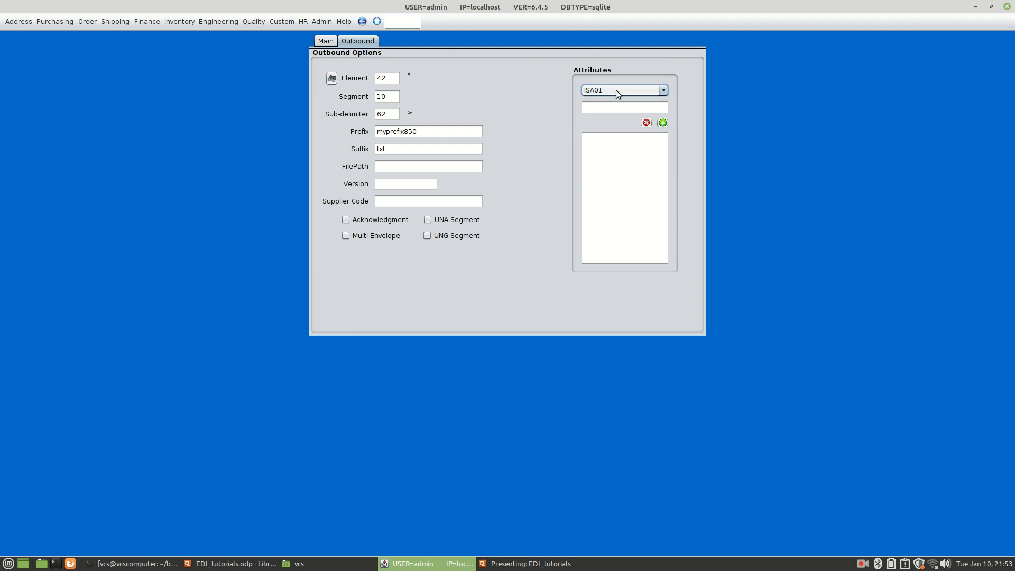
Step: Add the someco 850csv partner transaction as a new record
{"action": "left_click", "coordinate": [325, 42]}
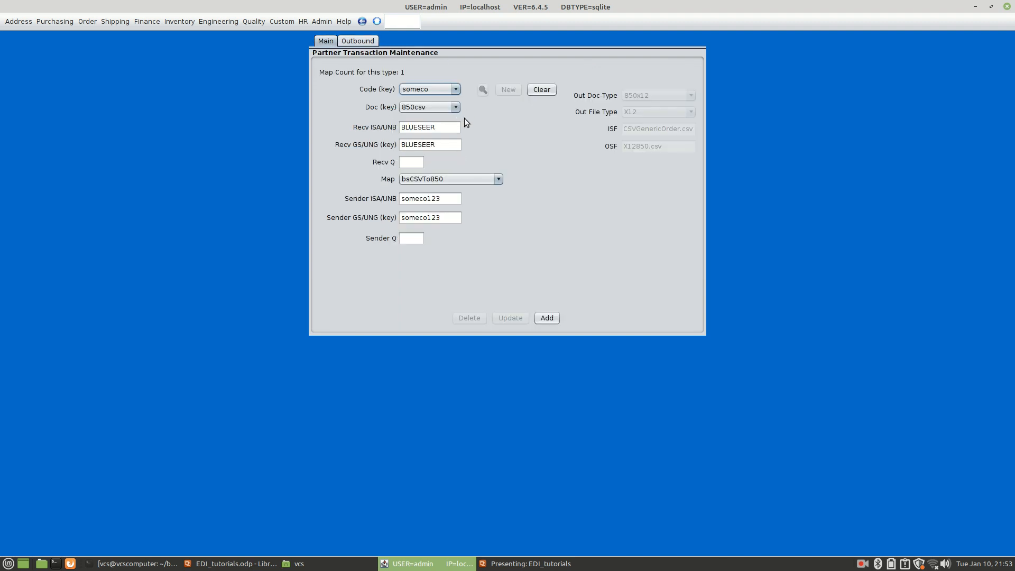
{"action": "left_click", "coordinate": [547, 317]}
{"action": "left_click", "coordinate": [554, 307]}
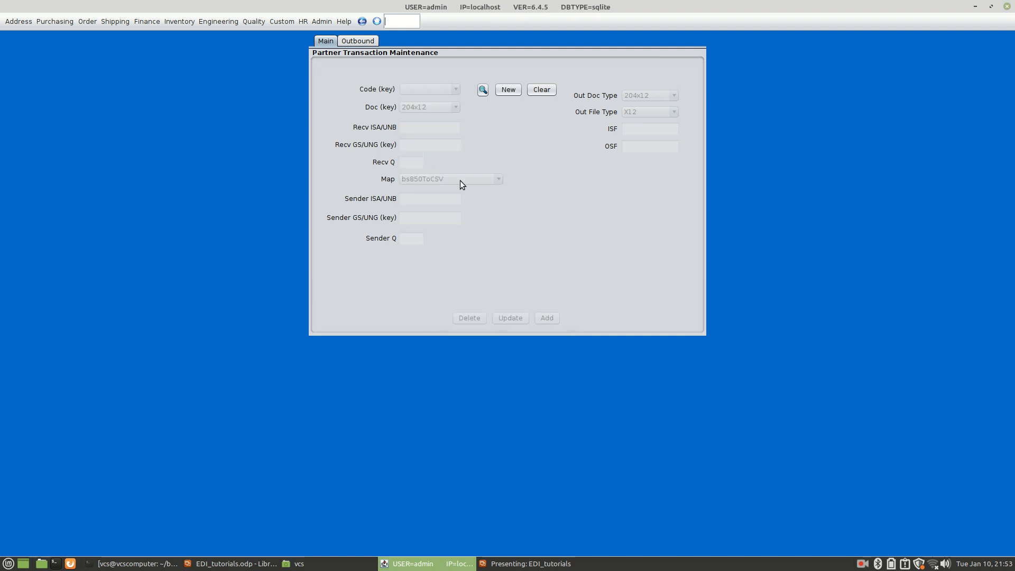
Step: Look up all partner transaction records and open the someco 850csv entry
{"action": "left_click", "coordinate": [480, 90]}
{"action": "key", "text": "Return"}
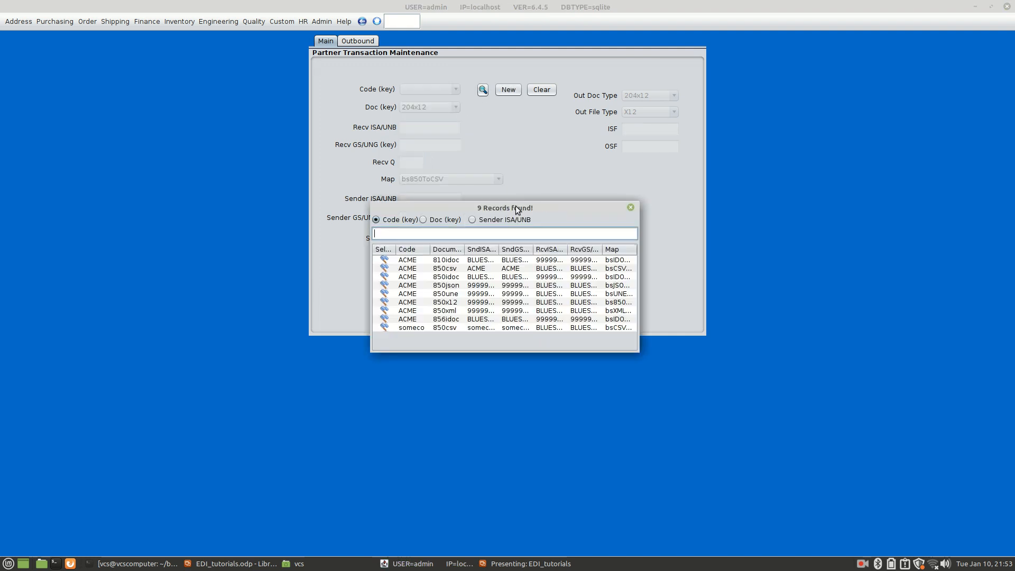
{"action": "left_click", "coordinate": [384, 327]}
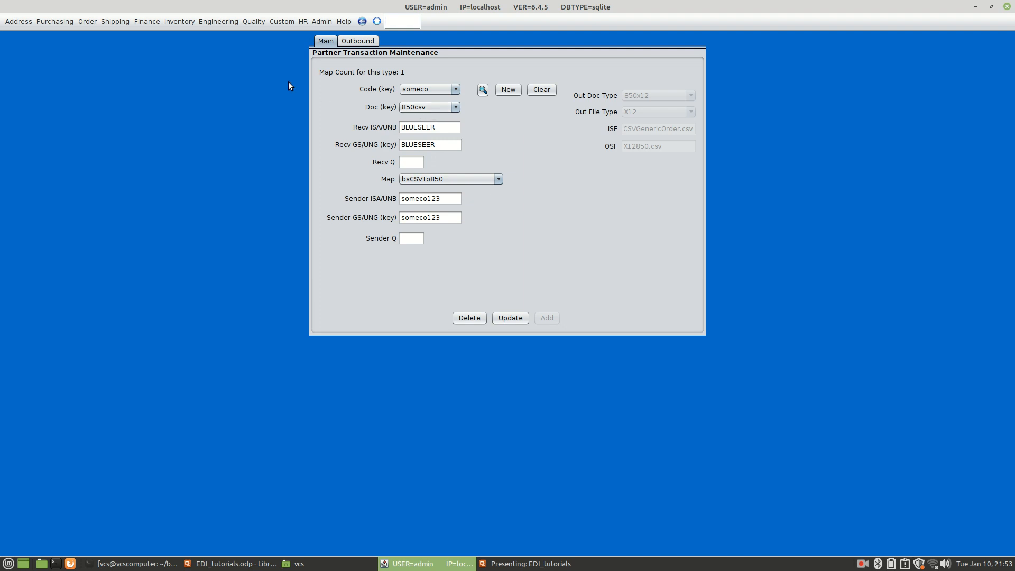
Step: Open Document Recognition Maintenance, look up all document records and load 850csv
{"action": "left_click", "coordinate": [19, 21]}
{"action": "mouse_move", "coordinate": [26, 55]}
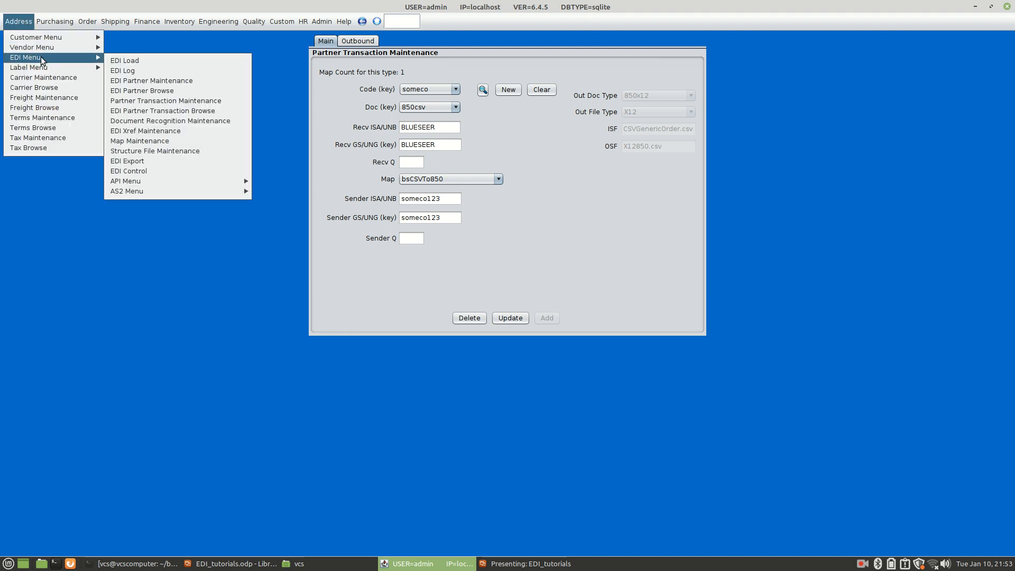
{"action": "left_click", "coordinate": [149, 122]}
{"action": "left_click", "coordinate": [415, 84]}
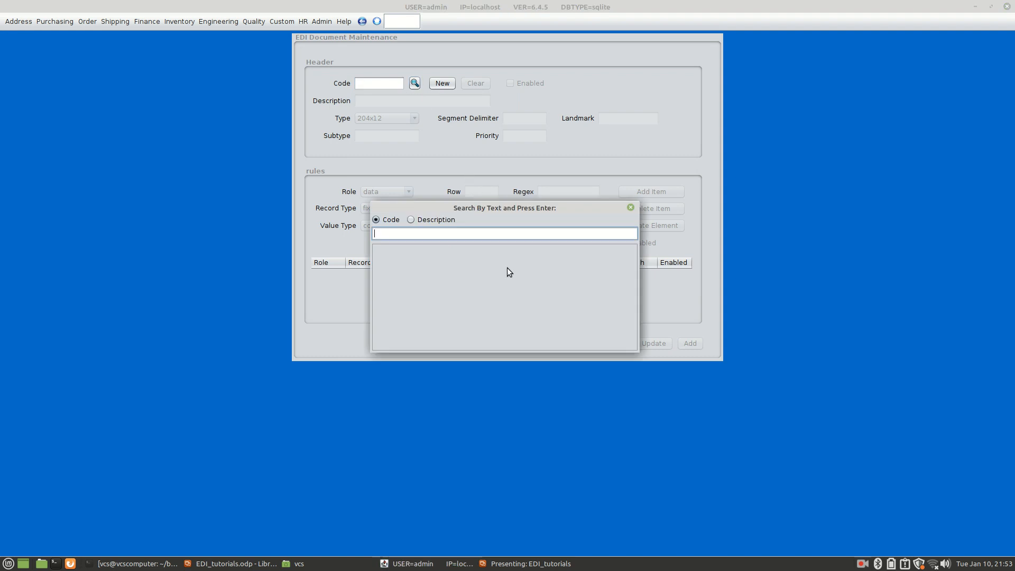
{"action": "key", "text": "Return"}
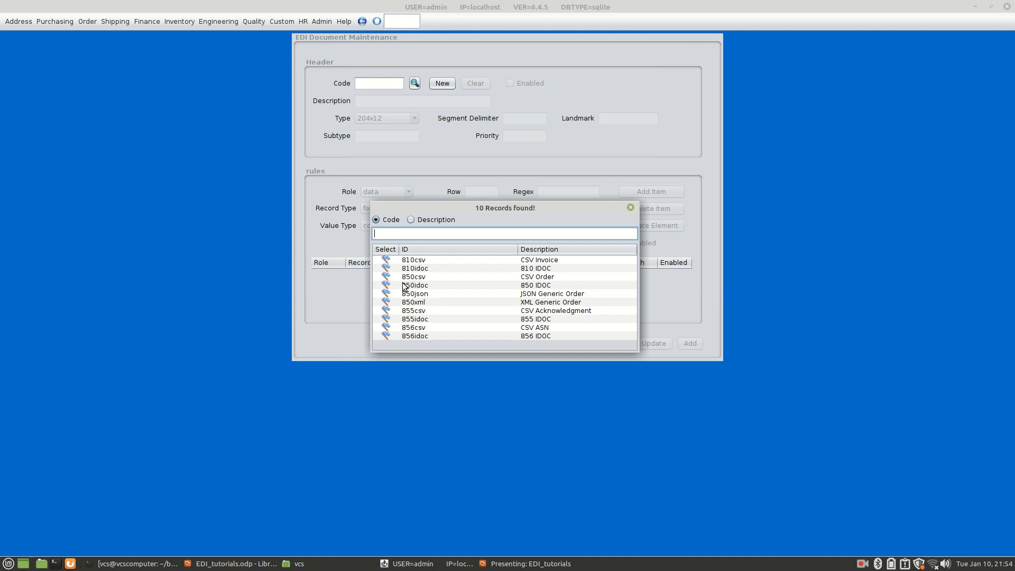
{"action": "left_click", "coordinate": [386, 276]}
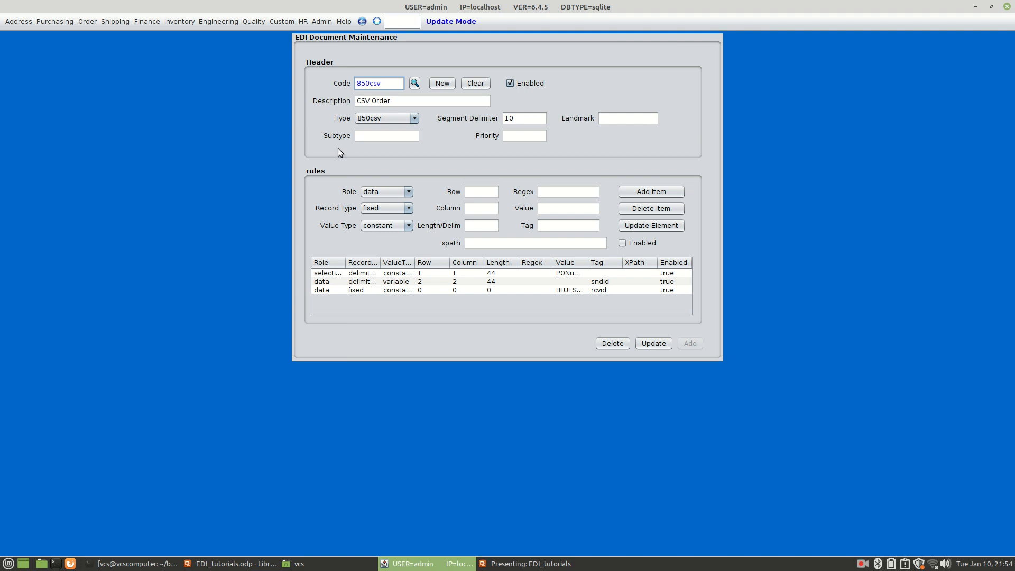
Step: Check the available rule roles and view the details of the 850csv selection rule
{"action": "left_click", "coordinate": [373, 193]}
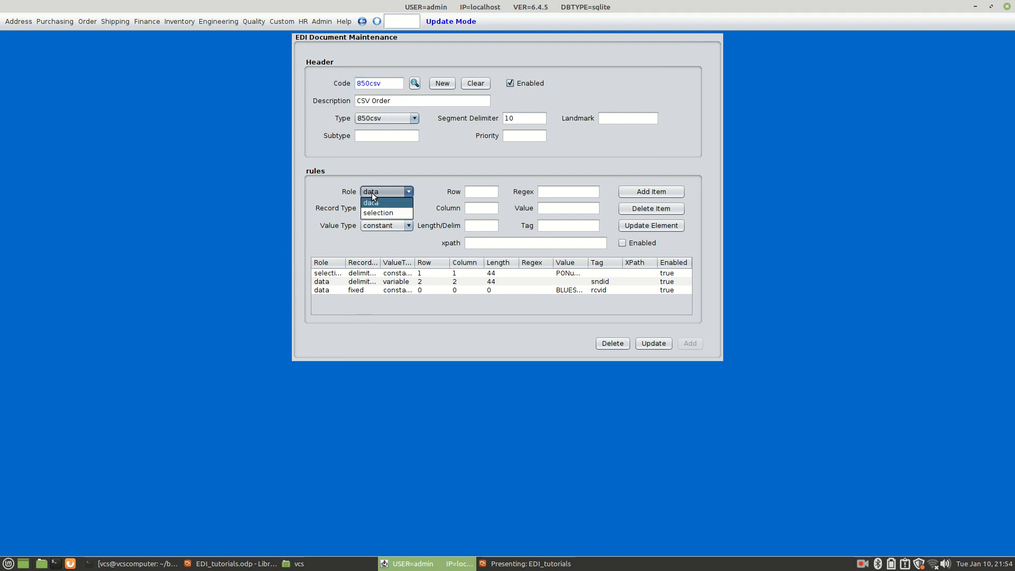
{"action": "left_click", "coordinate": [379, 195]}
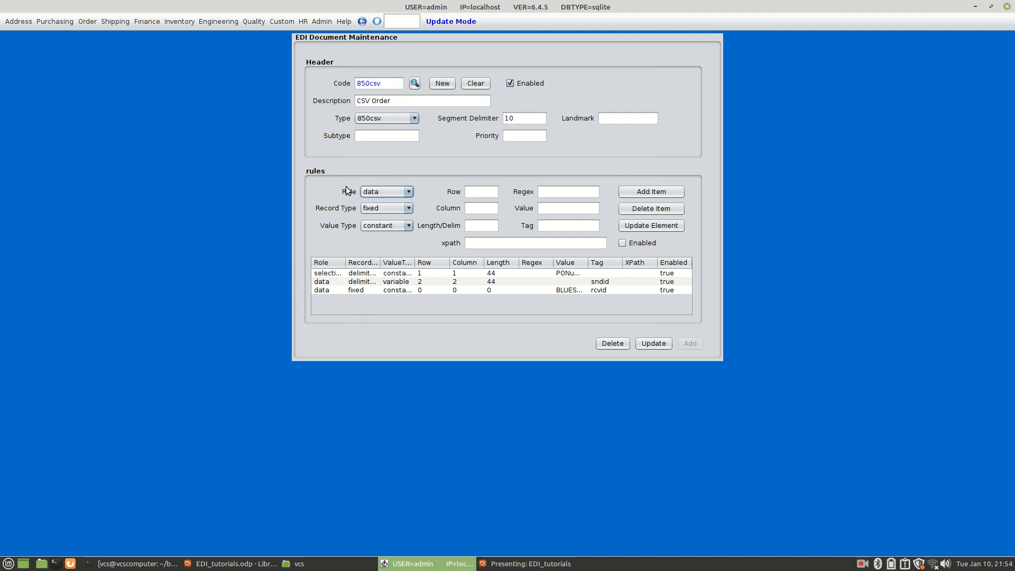
{"action": "left_click", "coordinate": [328, 274]}
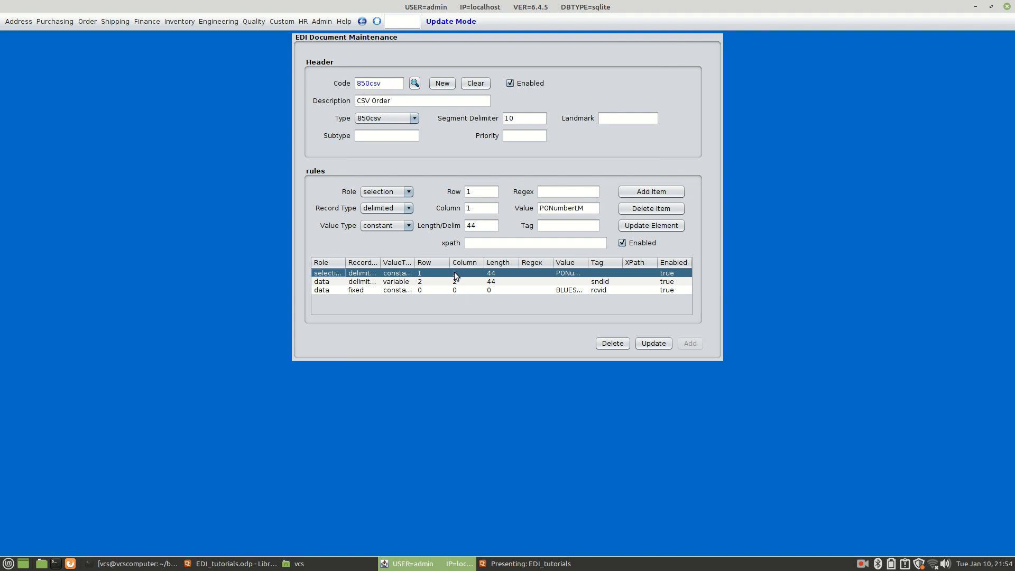
Step: Load the 850xml document record and compare the xpath and value of its two selection rules
{"action": "left_click", "coordinate": [415, 83]}
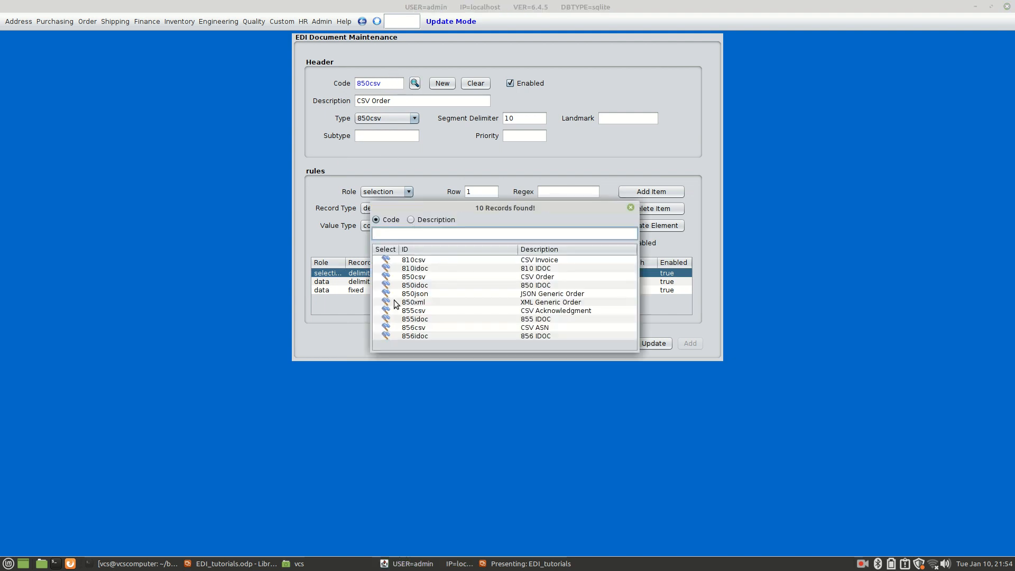
{"action": "left_click", "coordinate": [386, 303]}
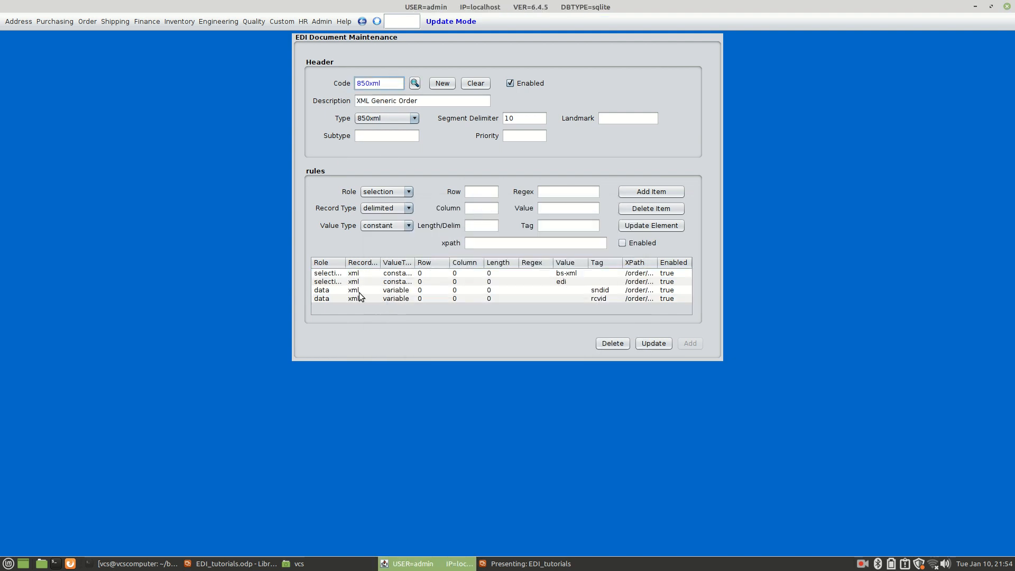
{"action": "left_click", "coordinate": [337, 274]}
{"action": "left_click", "coordinate": [332, 282]}
{"action": "left_click", "coordinate": [337, 275]}
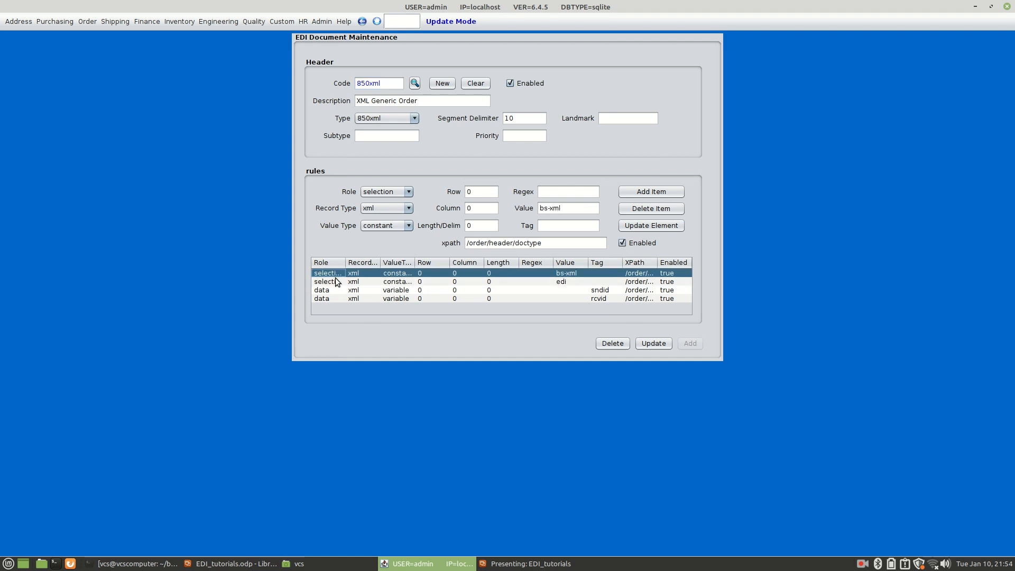
{"action": "left_click", "coordinate": [337, 282]}
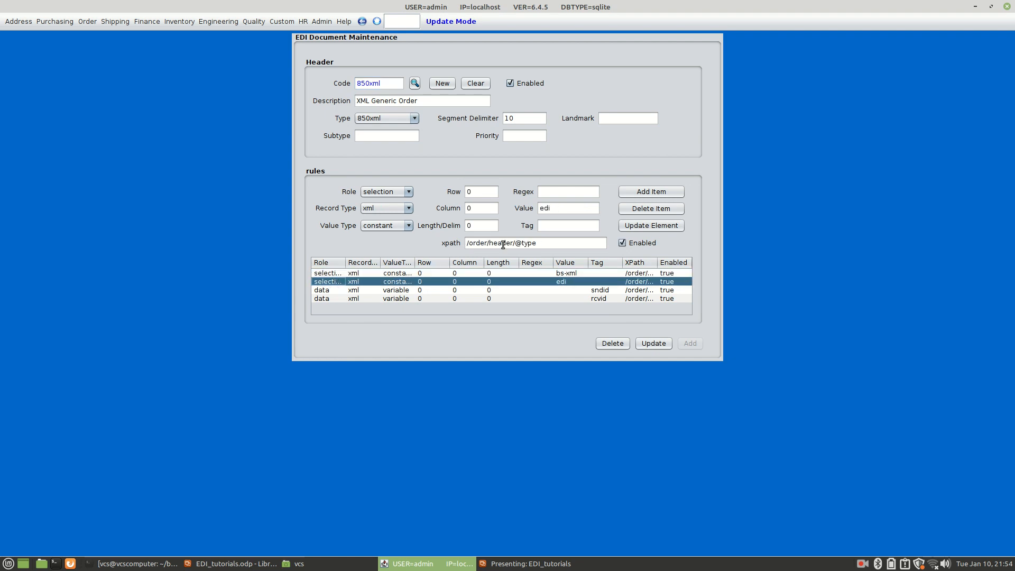
{"action": "left_click", "coordinate": [337, 274]}
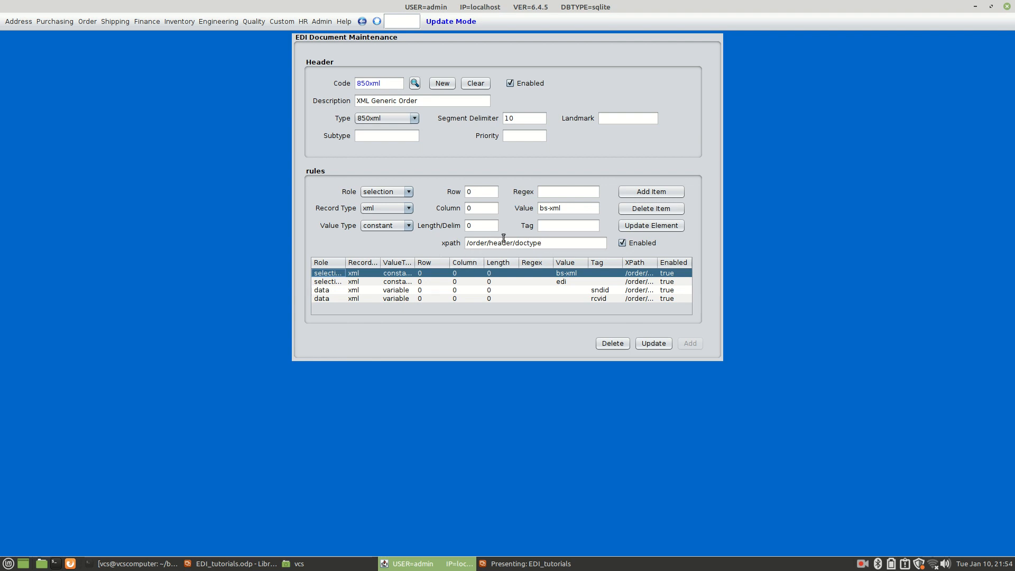
{"action": "left_click_drag", "start_coordinate": [567, 209], "coordinate": [523, 211]}
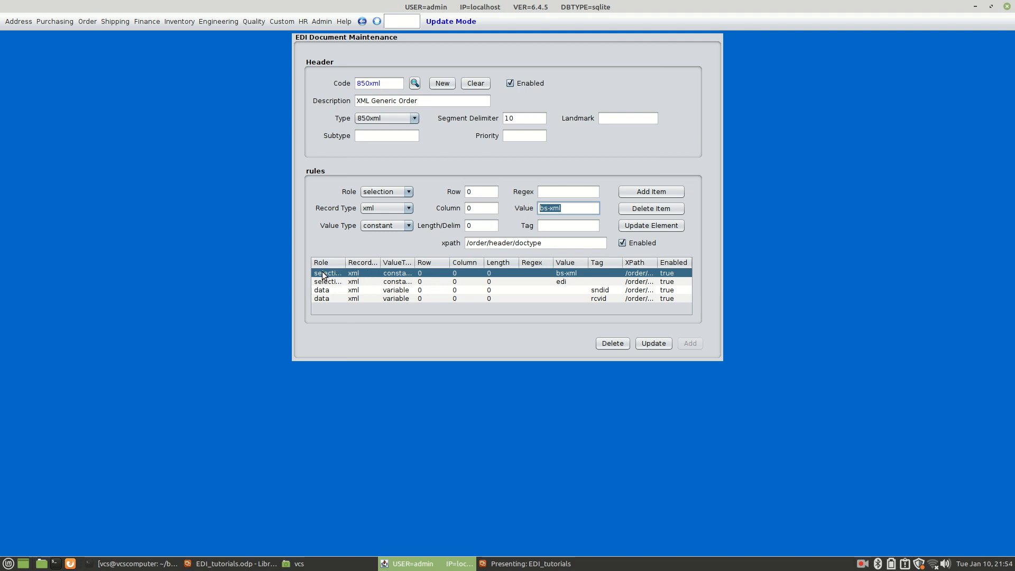
{"action": "left_click", "coordinate": [341, 284]}
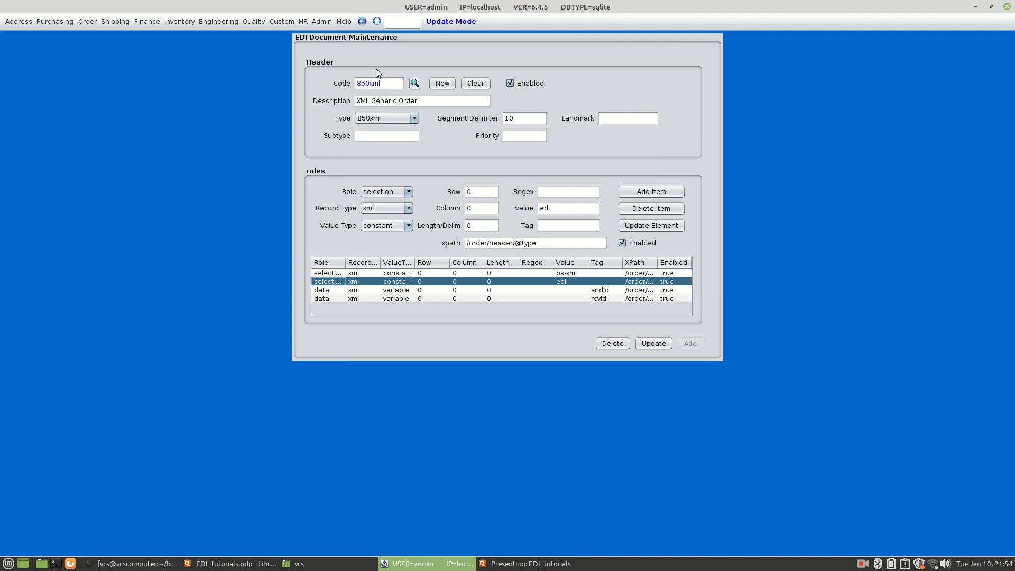
Step: Load the 850csv record again and examine the row, column, delimiter and value of its selection rule
{"action": "left_click", "coordinate": [415, 83]}
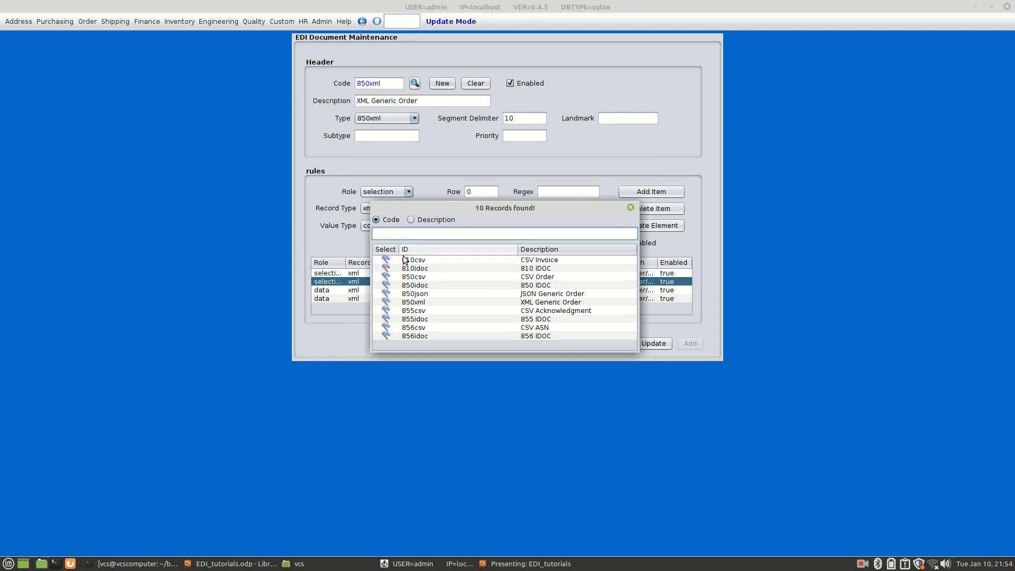
{"action": "left_click", "coordinate": [387, 277]}
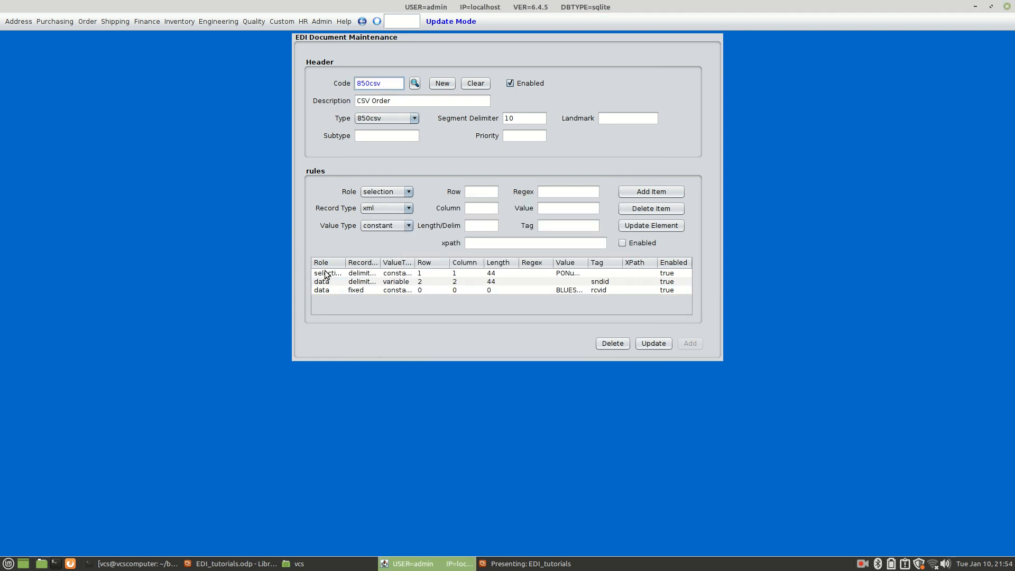
{"action": "left_click", "coordinate": [427, 273]}
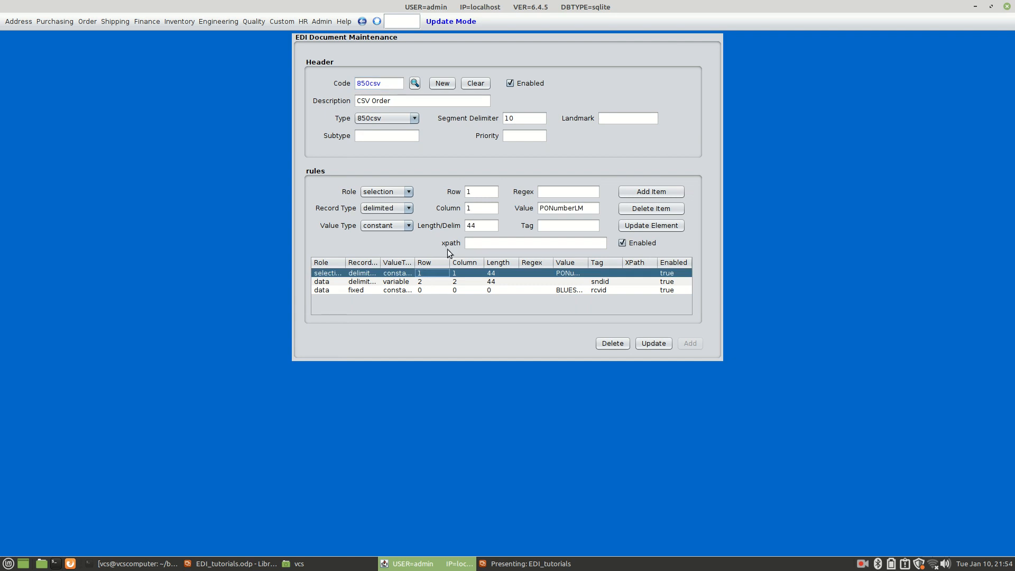
{"action": "left_click", "coordinate": [462, 274]}
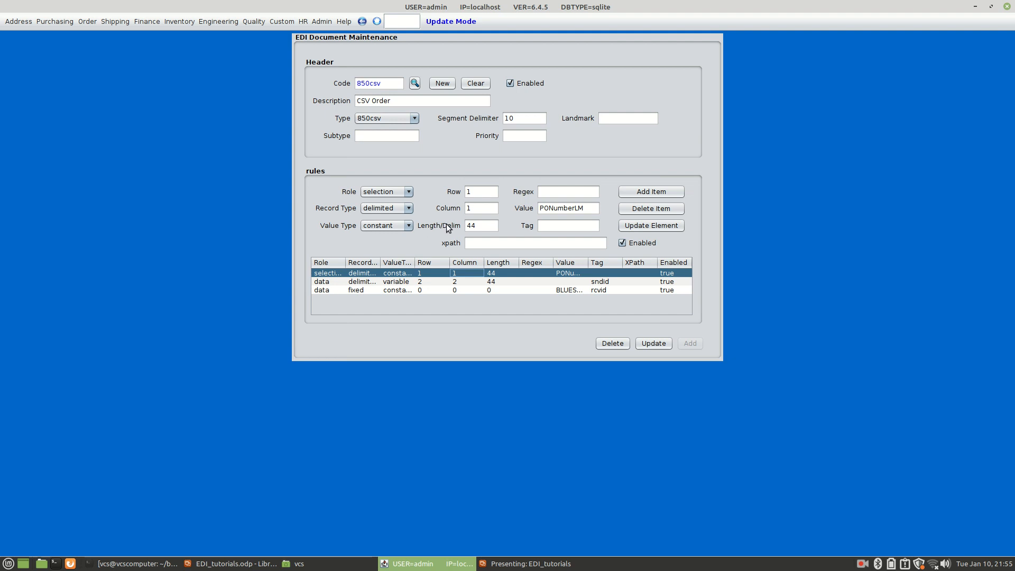
{"action": "double_click", "coordinate": [474, 226]}
{"action": "left_click_drag", "start_coordinate": [592, 208], "coordinate": [521, 205]}
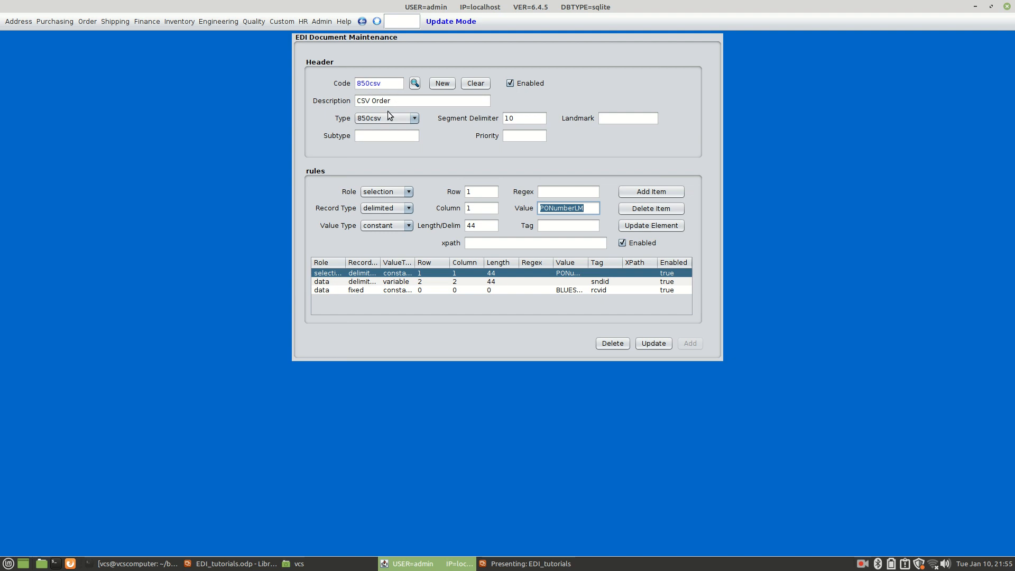
Step: Examine the two data rules of 850csv that supply the sndid and rcvid tags
{"action": "left_click", "coordinate": [328, 281]}
{"action": "left_click", "coordinate": [324, 290]}
{"action": "left_click", "coordinate": [327, 281]}
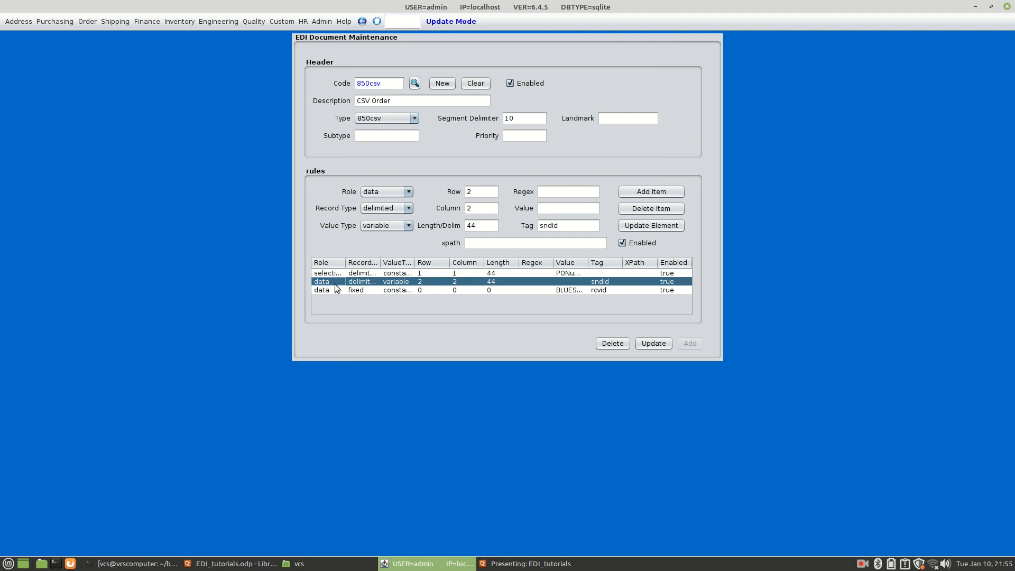
{"action": "left_click", "coordinate": [338, 287]}
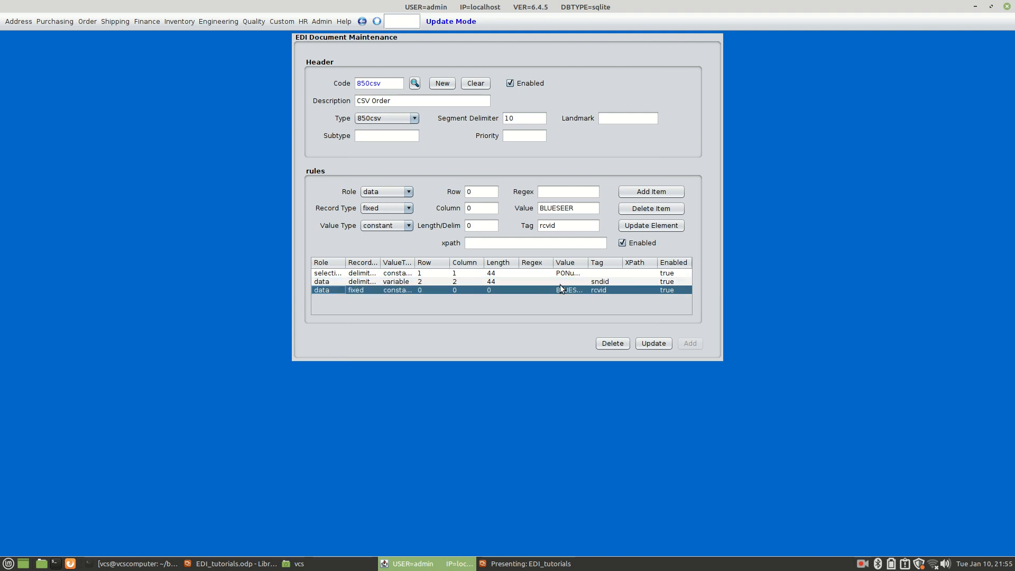
Step: Examine the value type of the rcvid data rule, and load the sndid rule to check its row and column
{"action": "double_click", "coordinate": [560, 227]}
{"action": "left_click", "coordinate": [411, 225]}
{"action": "left_click", "coordinate": [412, 225]}
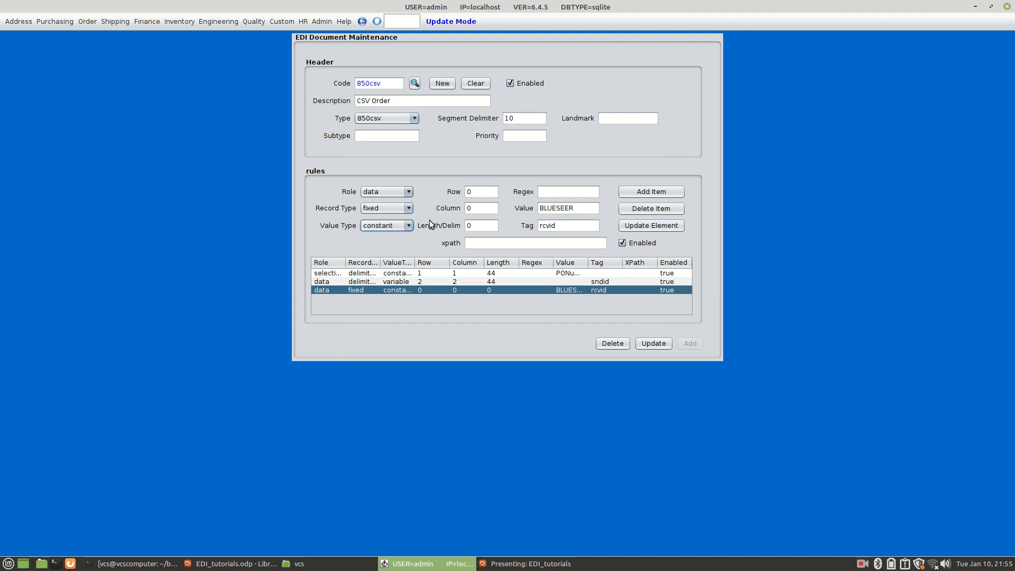
{"action": "left_click", "coordinate": [370, 281]}
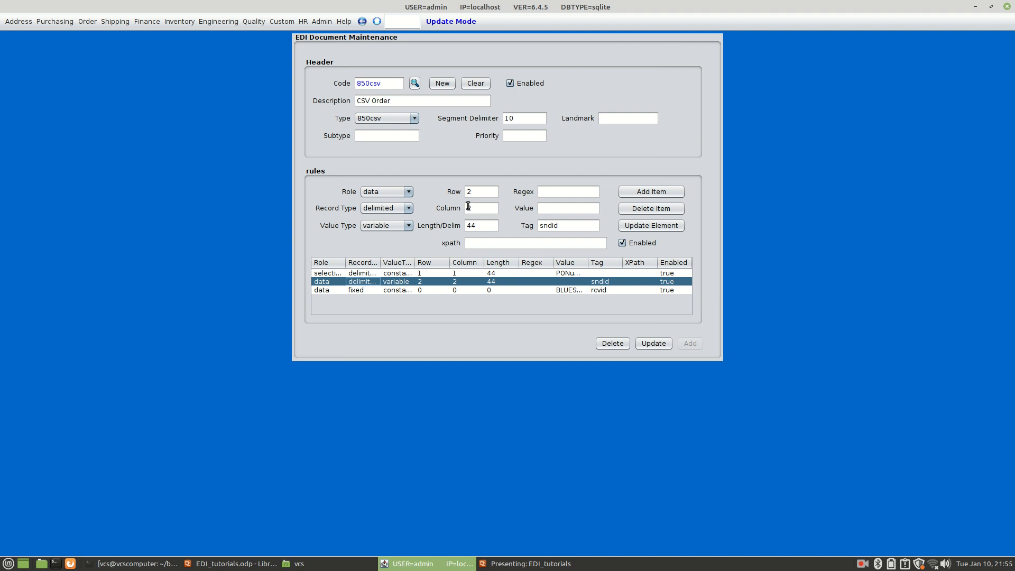
Step: Switch to the file manager and open ACME_CSV_order.csv from blueseer/edi/sampledata as plain text
{"action": "left_click", "coordinate": [313, 562]}
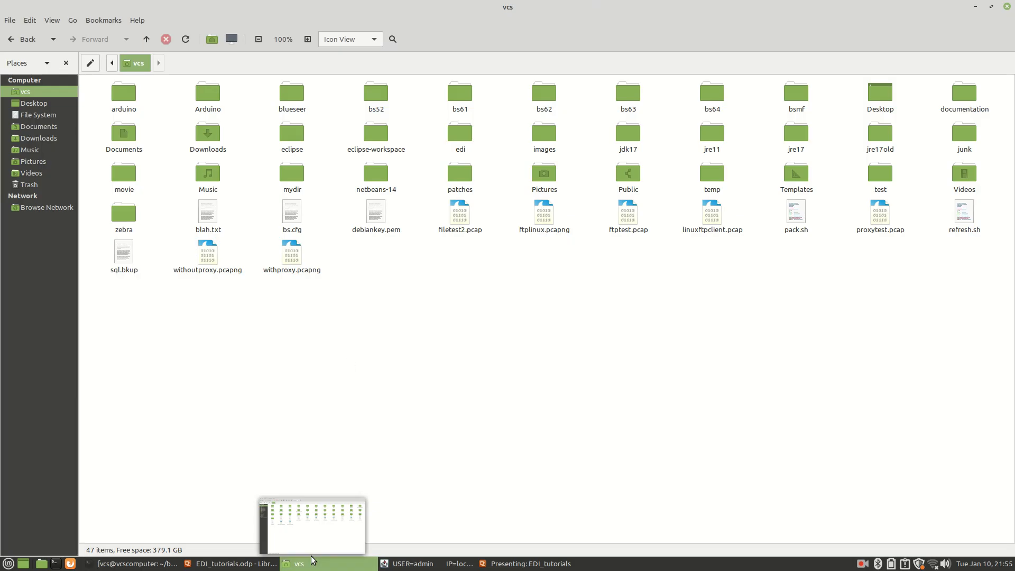
{"action": "double_click", "coordinate": [293, 100]}
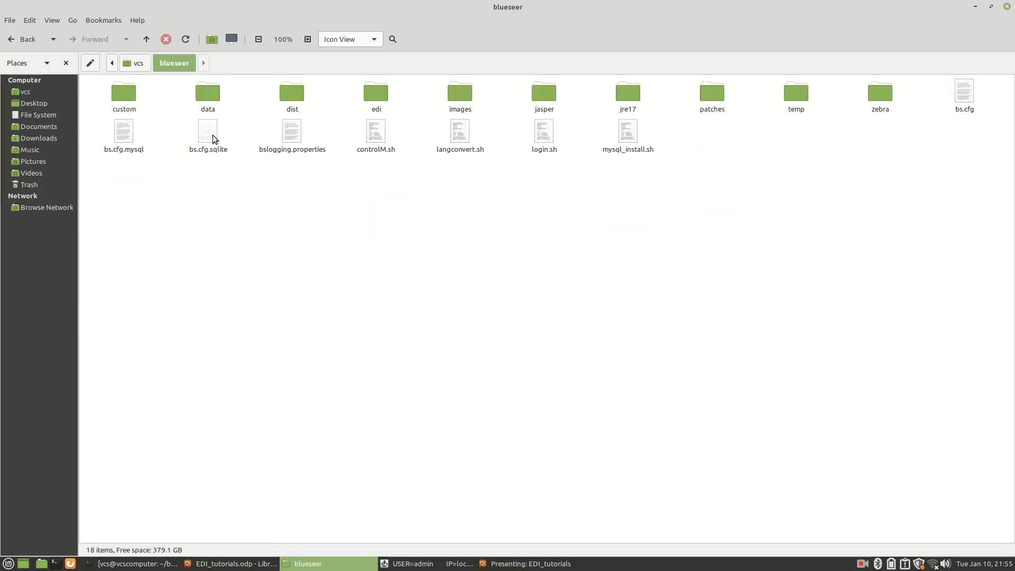
{"action": "double_click", "coordinate": [379, 100]}
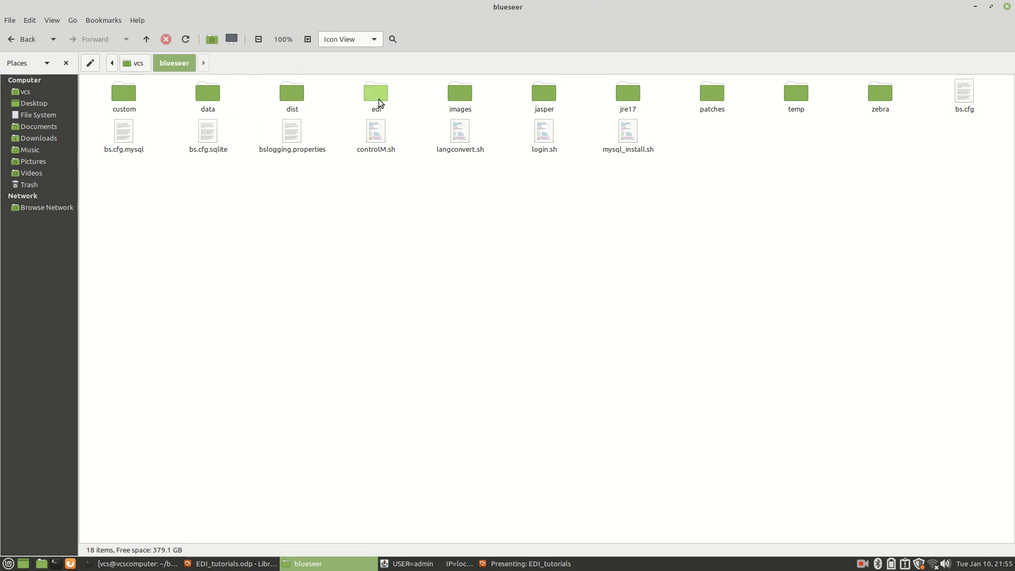
{"action": "double_click", "coordinate": [121, 134]}
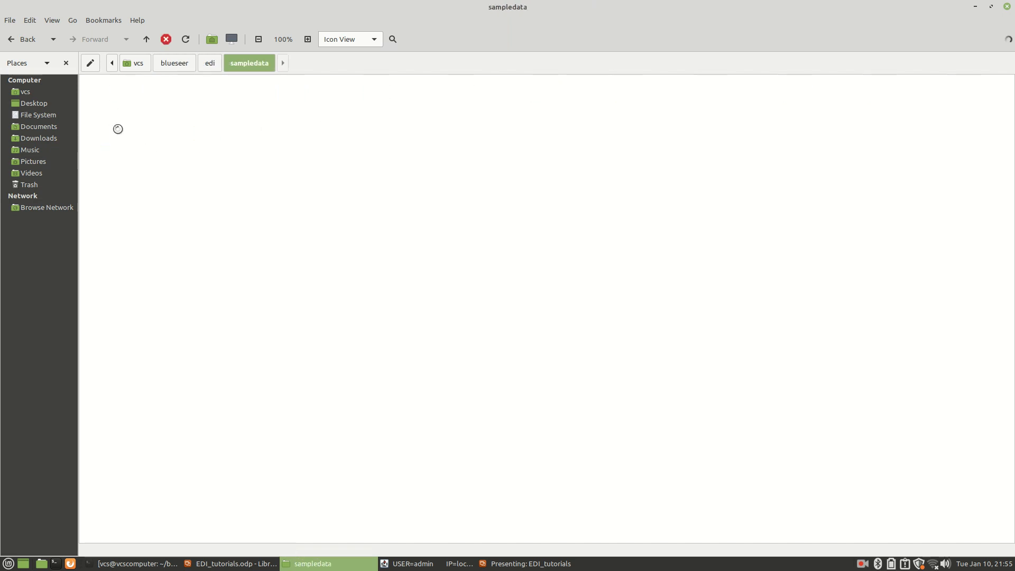
{"action": "right_click", "coordinate": [296, 95]}
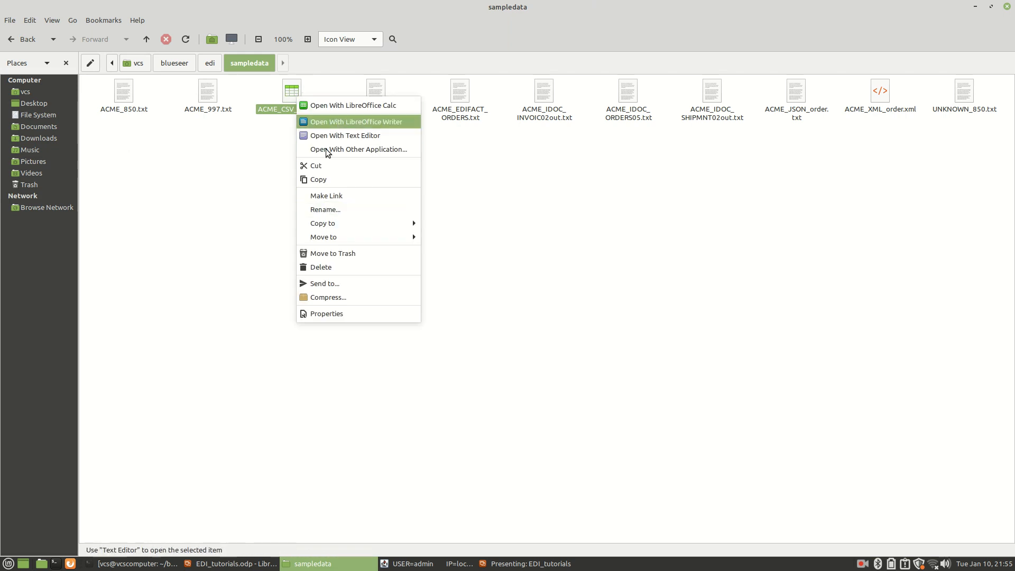
{"action": "left_click", "coordinate": [315, 135]}
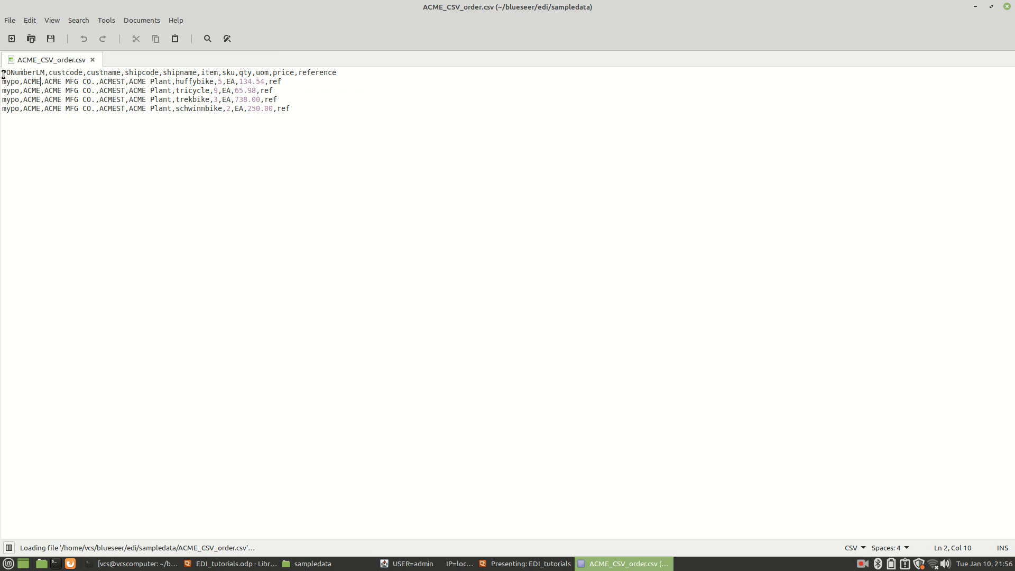
Step: Examine the PONumberLM landmark and the custcode ACME in the first order line of the CSV, and close the file
{"action": "left_click_drag", "start_coordinate": [1, 73], "coordinate": [45, 73]}
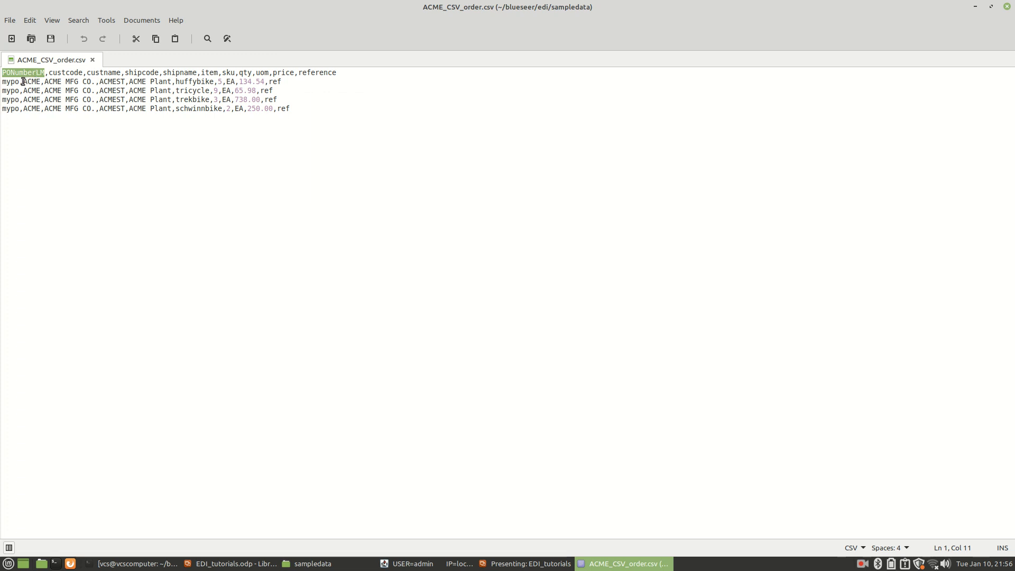
{"action": "left_click_drag", "start_coordinate": [23, 81], "coordinate": [40, 82]}
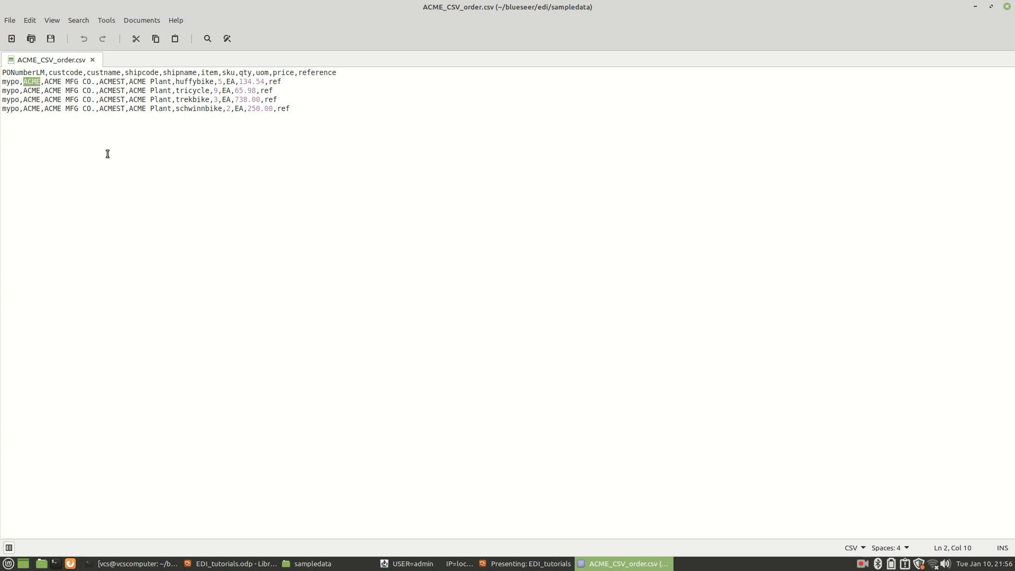
{"action": "key", "text": "ctrl+End"}
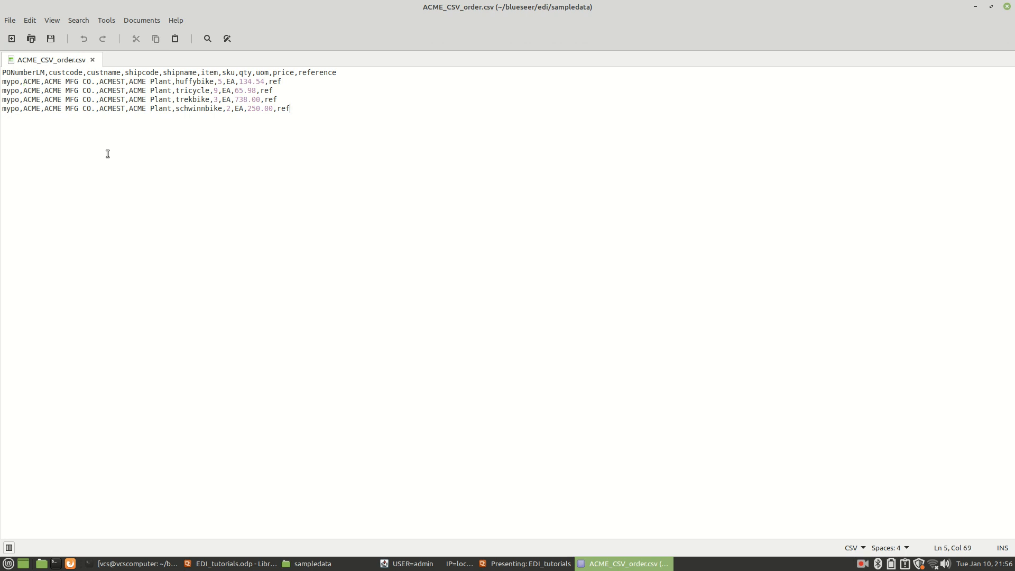
{"action": "left_click", "coordinate": [1007, 8]}
Step: Switch back to BlueSeer, leave the document recognition record and open the EDI Load screen
{"action": "left_click", "coordinate": [408, 563]}
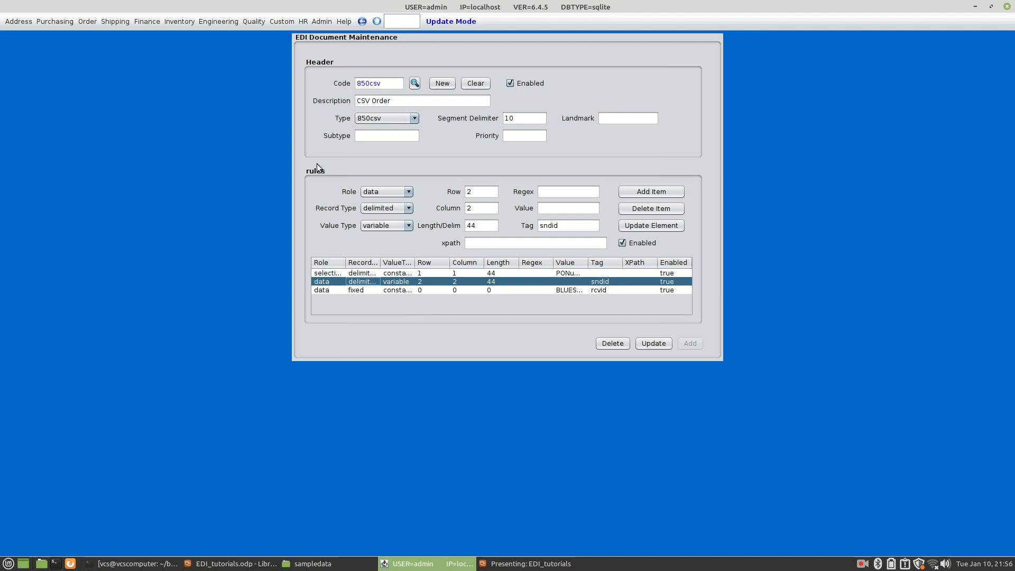
{"action": "left_click", "coordinate": [376, 24]}
{"action": "mouse_move", "coordinate": [21, 23]}
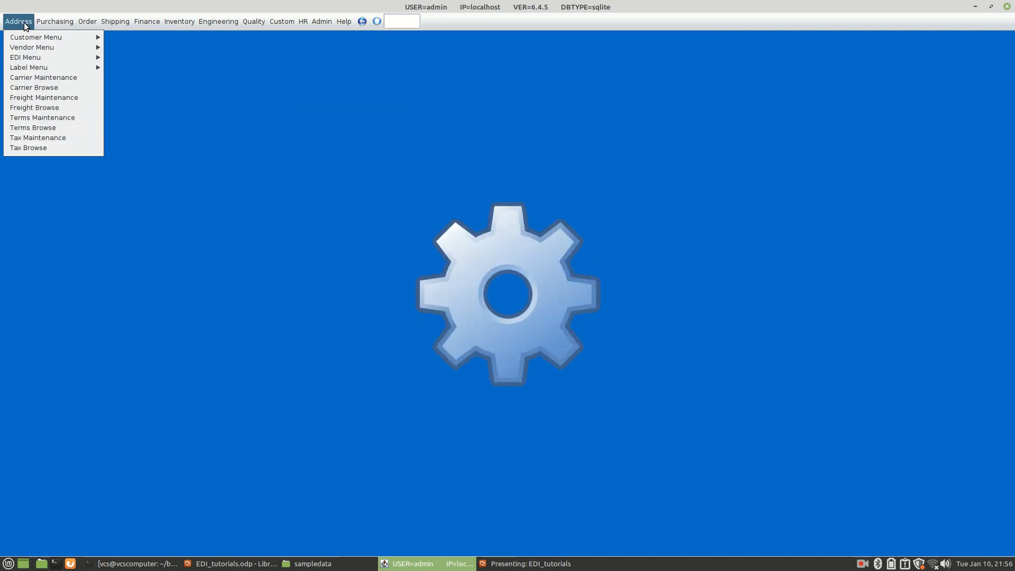
{"action": "mouse_move", "coordinate": [31, 56]}
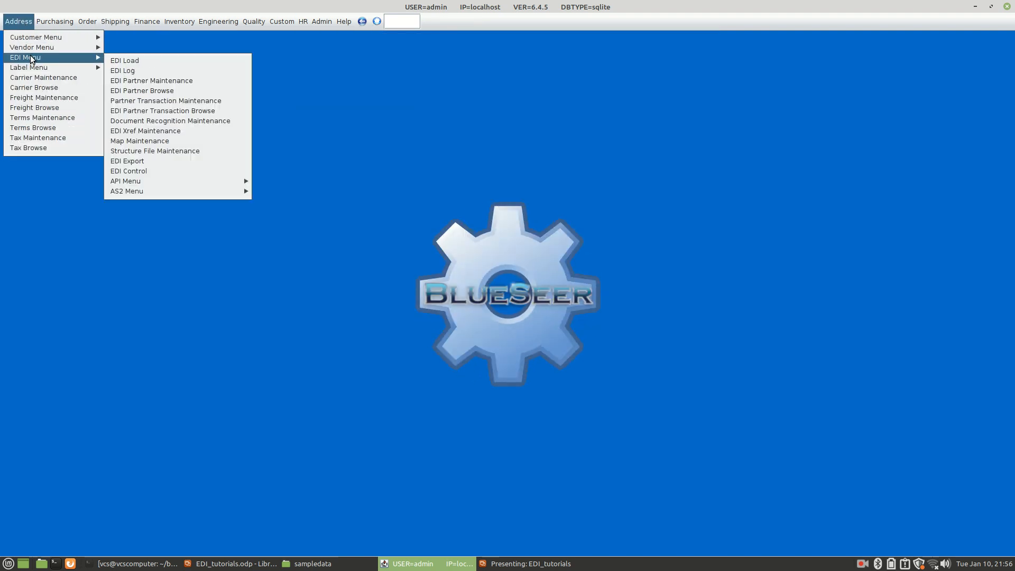
{"action": "left_click", "coordinate": [158, 61]}
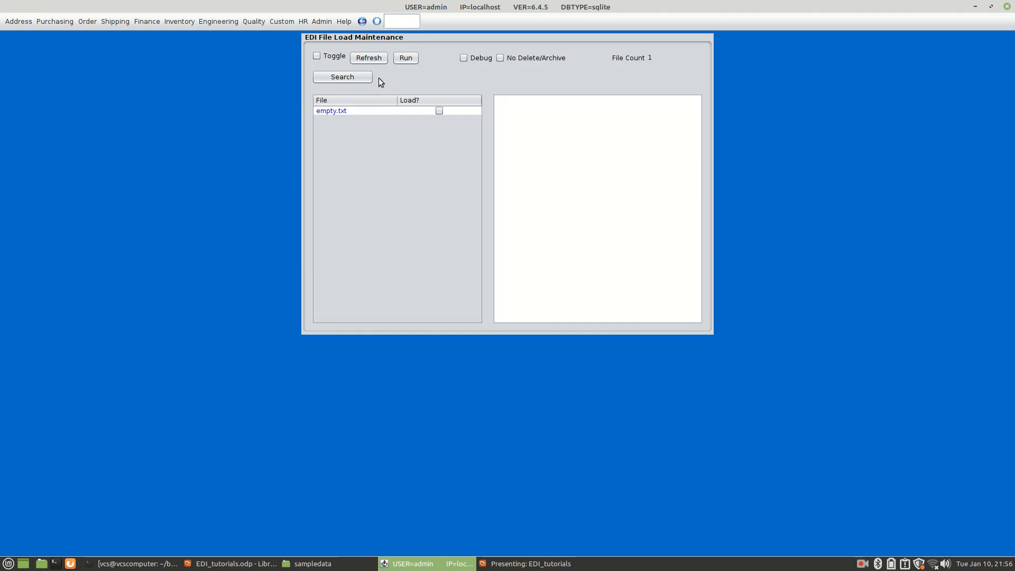
Step: In the file manager, copy ACME_CSV_order.csv from the sampledata folder into the edi/in folder
{"action": "left_click", "coordinate": [288, 564]}
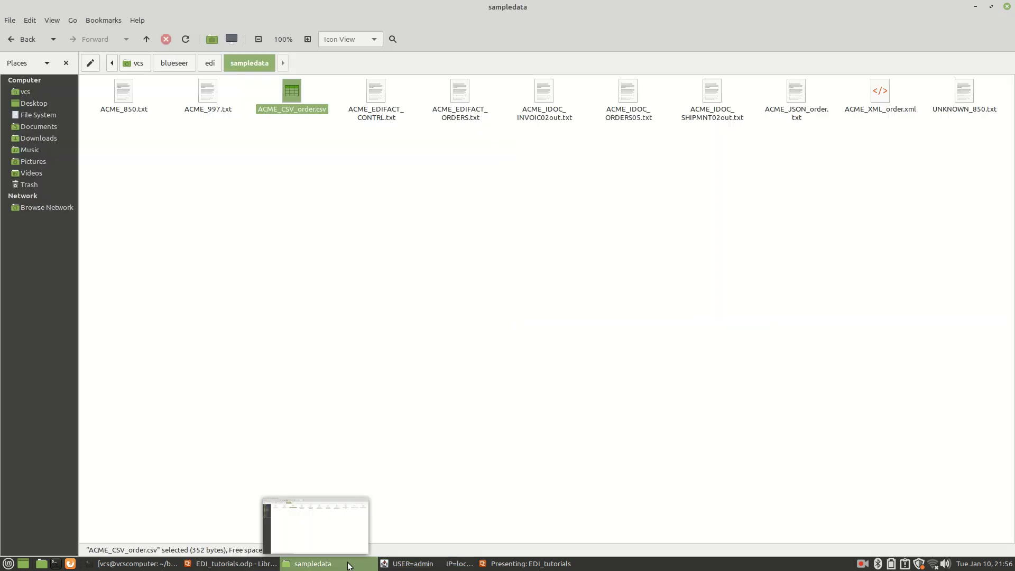
{"action": "left_click", "coordinate": [290, 164]}
{"action": "left_click", "coordinate": [291, 94]}
{"action": "key", "text": "ctrl+c"}
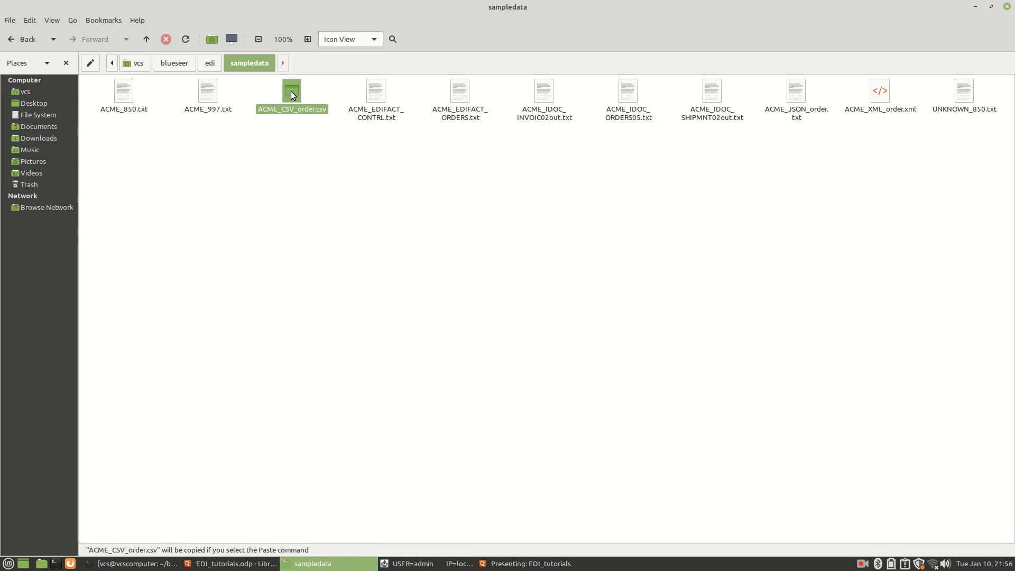
{"action": "left_click", "coordinate": [210, 64]}
{"action": "double_click", "coordinate": [544, 93]}
{"action": "right_click", "coordinate": [248, 140]}
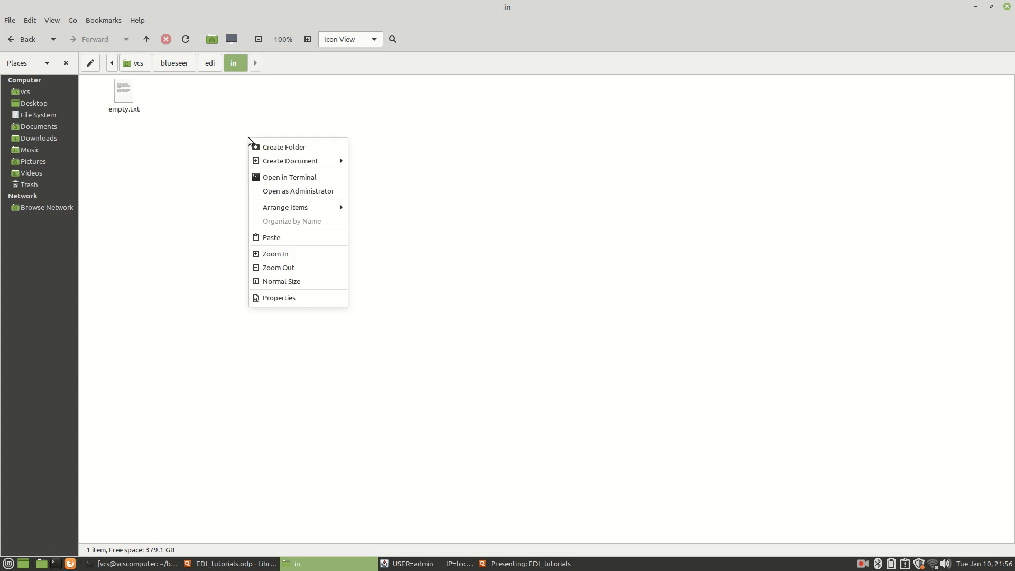
{"action": "left_click", "coordinate": [278, 236]}
{"action": "left_click", "coordinate": [392, 200]}
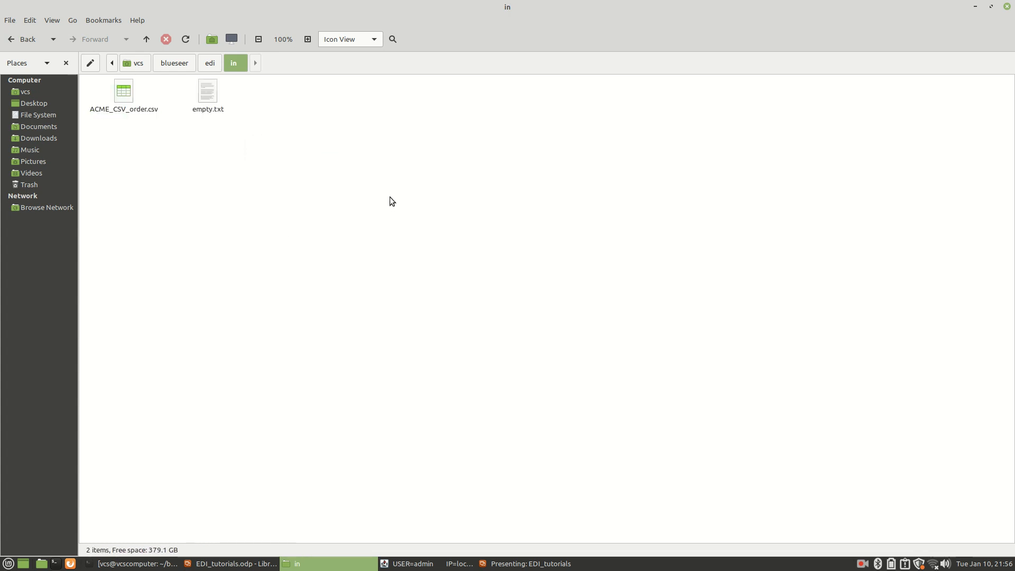
Step: In BlueSeer, refresh the inbound file list and process ACME_CSV_order.csv with No Delete/Archive enabled
{"action": "key", "text": "alt+Tab"}
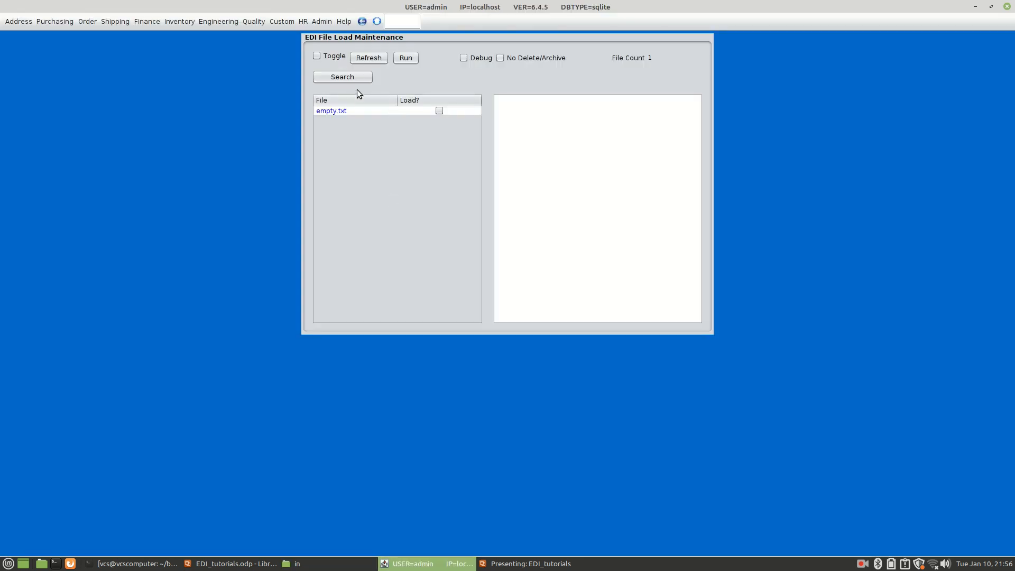
{"action": "left_click", "coordinate": [365, 59]}
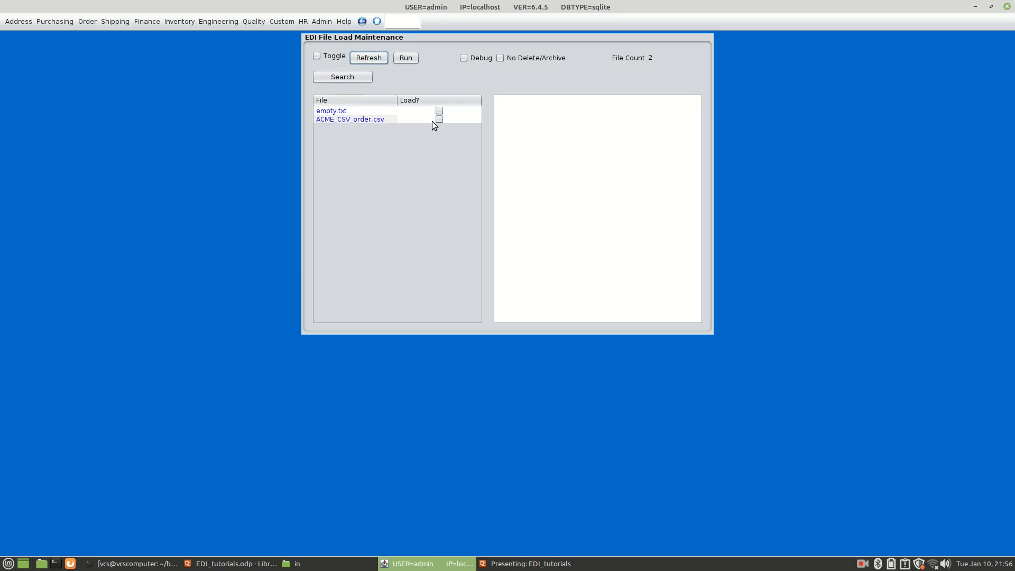
{"action": "left_click", "coordinate": [374, 119]}
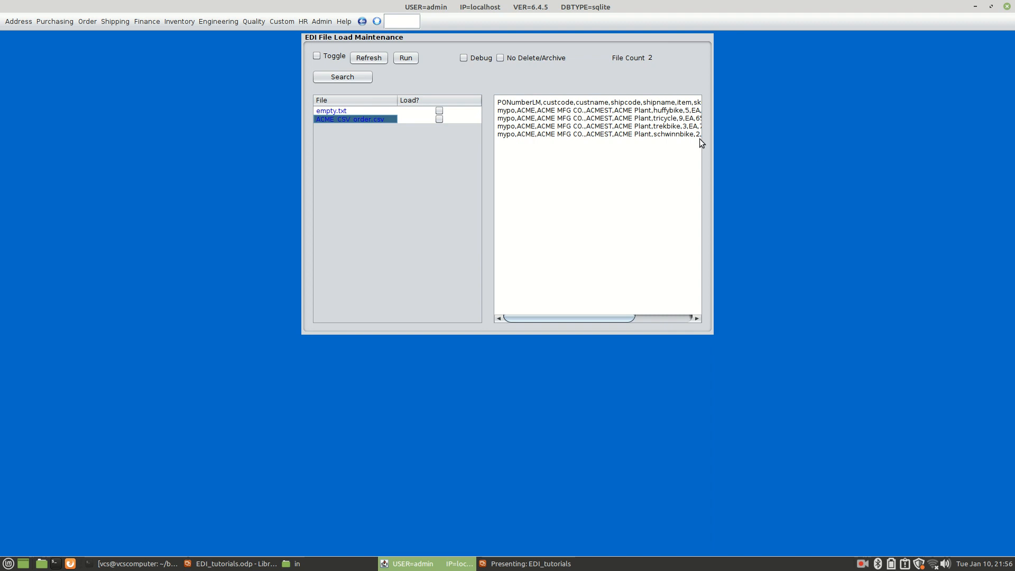
{"action": "left_click", "coordinate": [439, 119]}
{"action": "left_click", "coordinate": [440, 119]}
{"action": "left_click", "coordinate": [411, 60]}
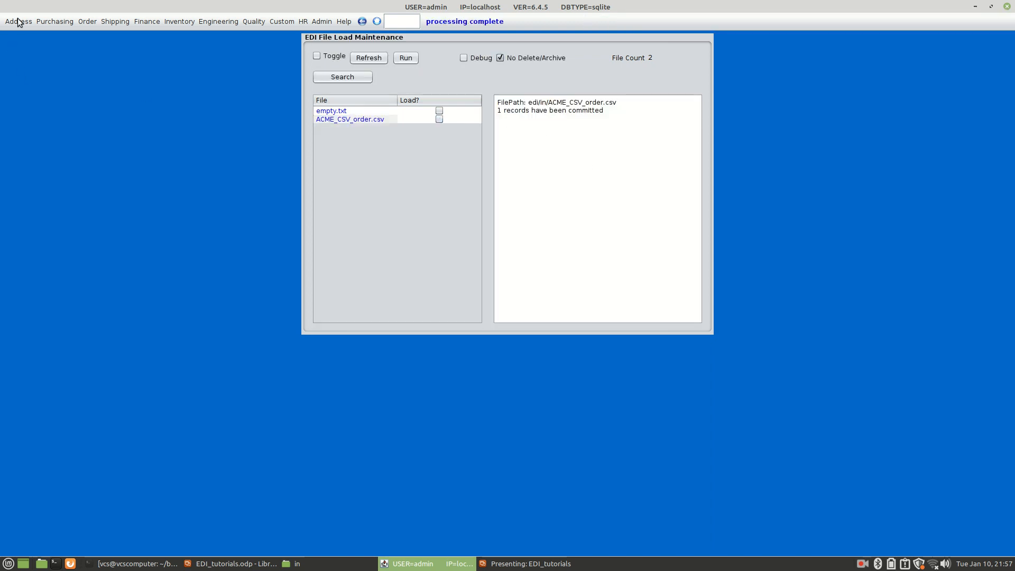
Step: Open the EDI Log and list the file log entries for 2023-01-10 to check the processed order
{"action": "left_click", "coordinate": [19, 22]}
{"action": "mouse_move", "coordinate": [47, 56]}
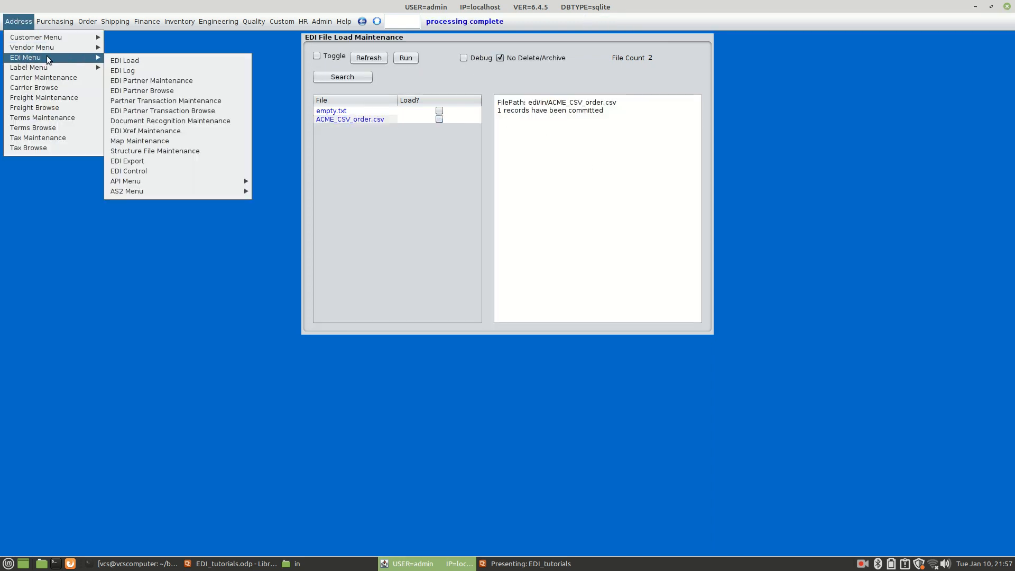
{"action": "left_click", "coordinate": [125, 72]}
{"action": "left_click", "coordinate": [160, 58]}
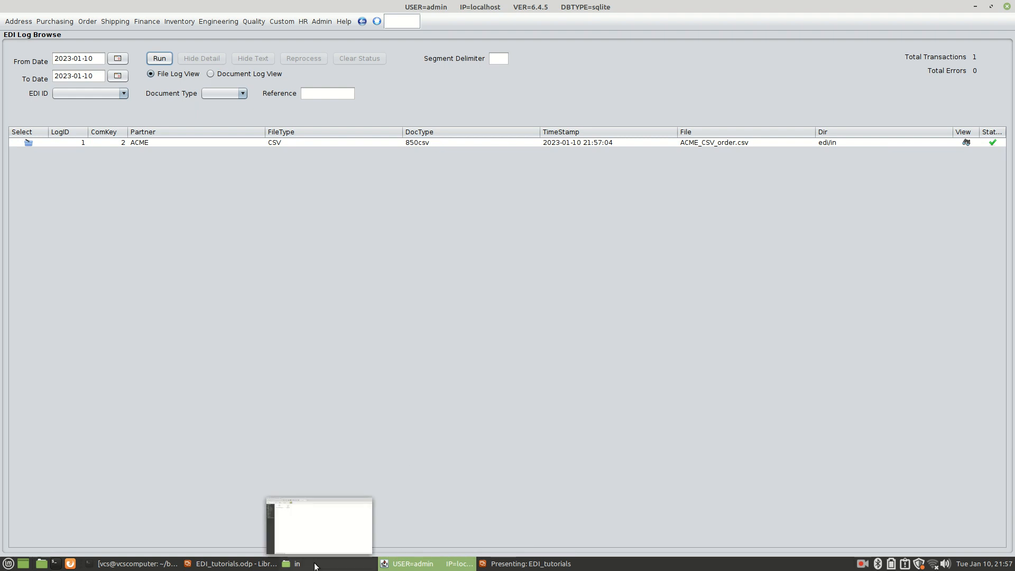
Step: Change the custcode in the first order line of edi/in/ACME_CSV_order.csv to someco123, save the file and close it
{"action": "left_click", "coordinate": [297, 564]}
{"action": "right_click", "coordinate": [131, 91]}
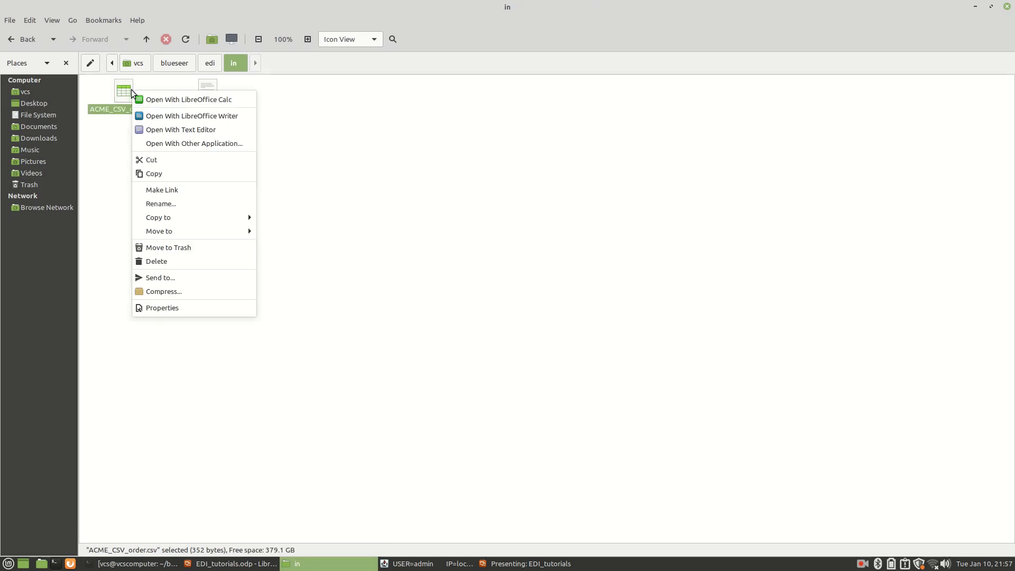
{"action": "left_click", "coordinate": [166, 131]}
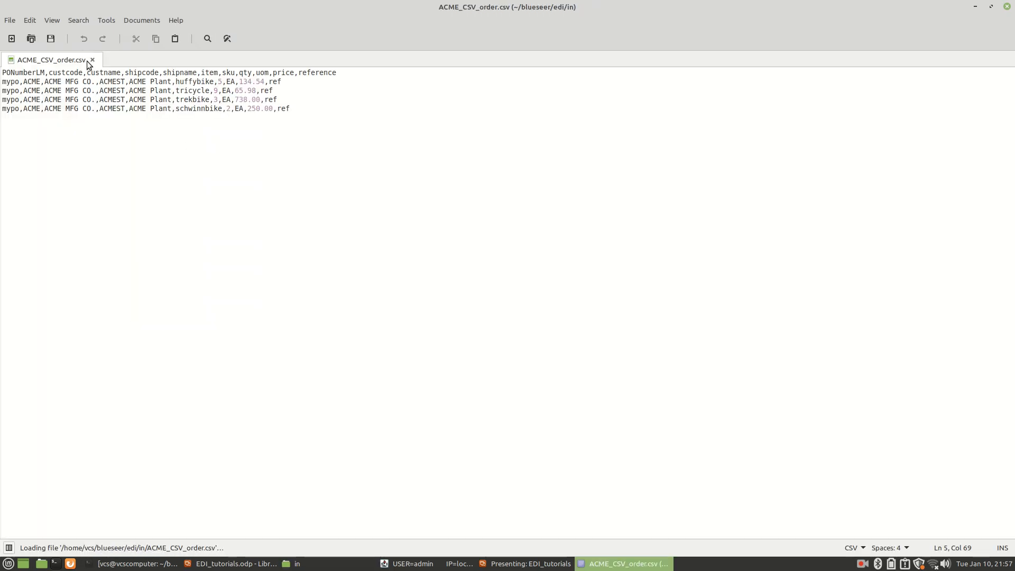
{"action": "left_click_drag", "start_coordinate": [23, 82], "coordinate": [40, 81]}
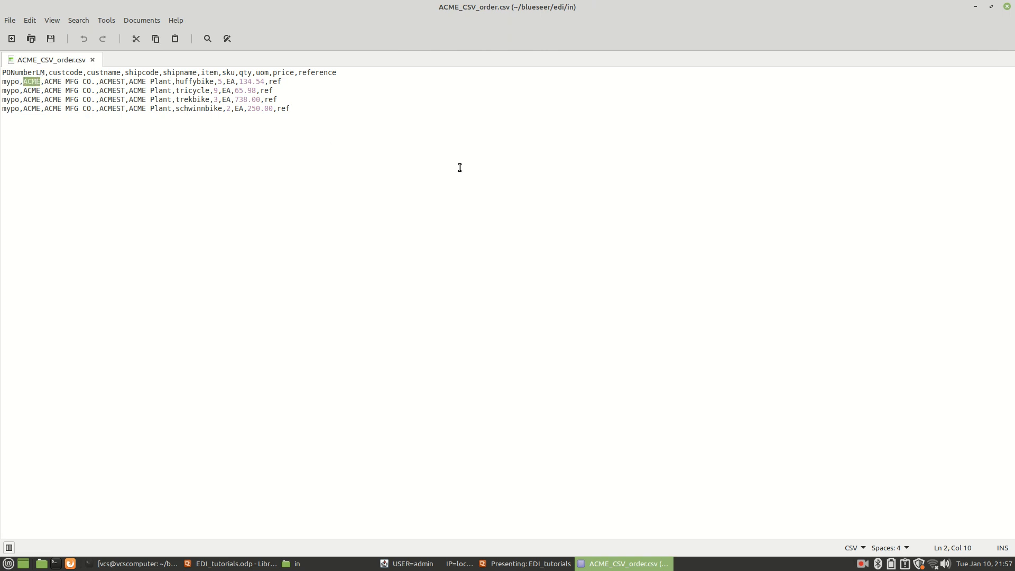
{"action": "type", "text": "someco"}
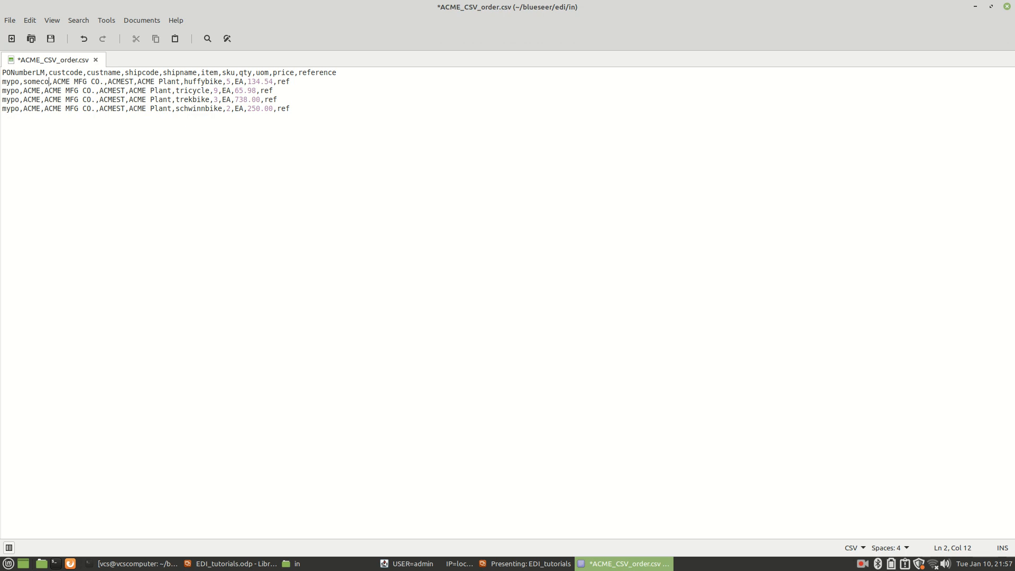
{"action": "type", "text": "123"}
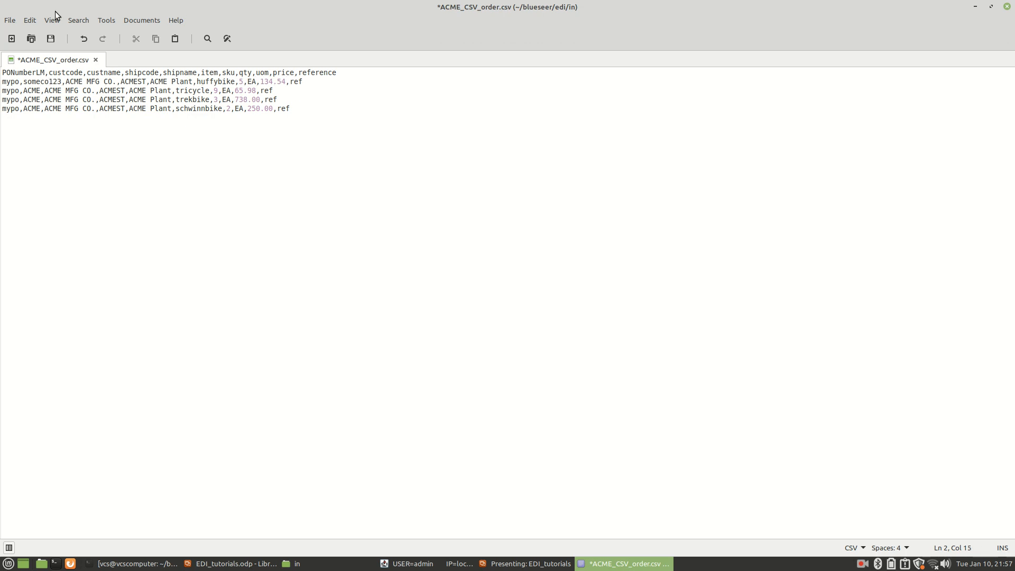
{"action": "left_click", "coordinate": [9, 21]}
{"action": "left_click", "coordinate": [21, 66]}
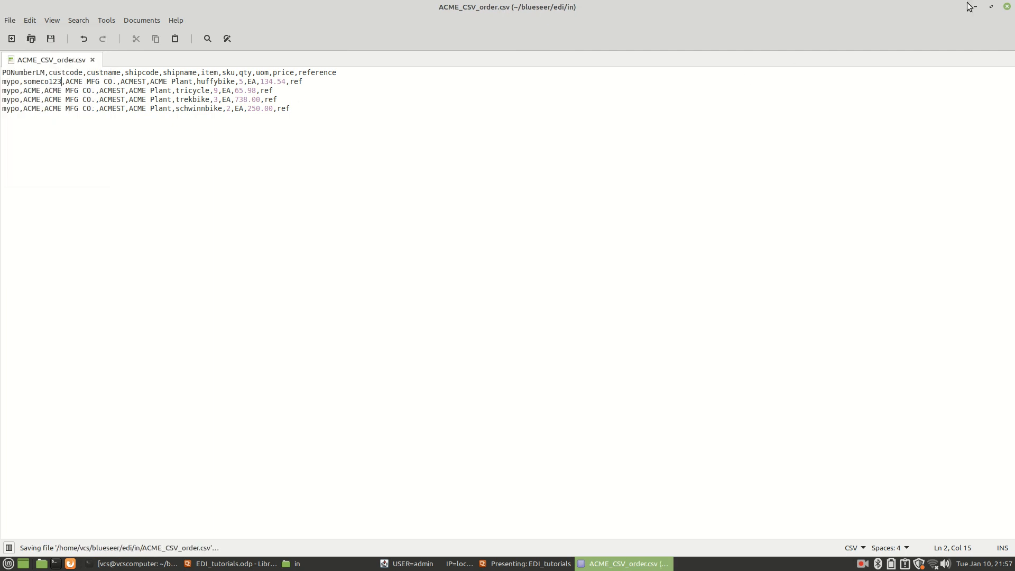
{"action": "left_click", "coordinate": [1008, 7]}
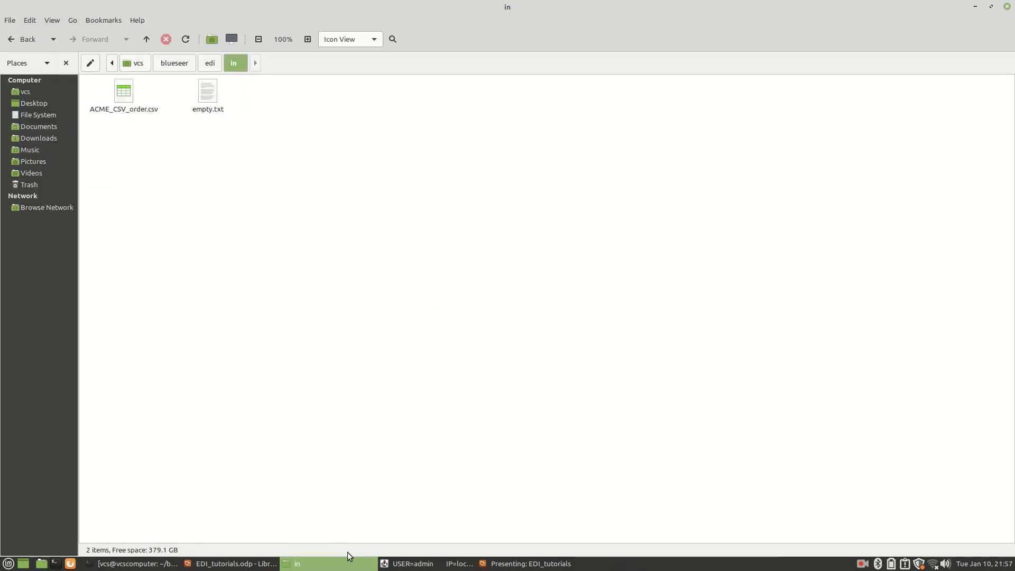
Step: Switch back to BlueSeer, reopen the EDI Load screen and refresh its inbound file list
{"action": "left_click", "coordinate": [407, 564]}
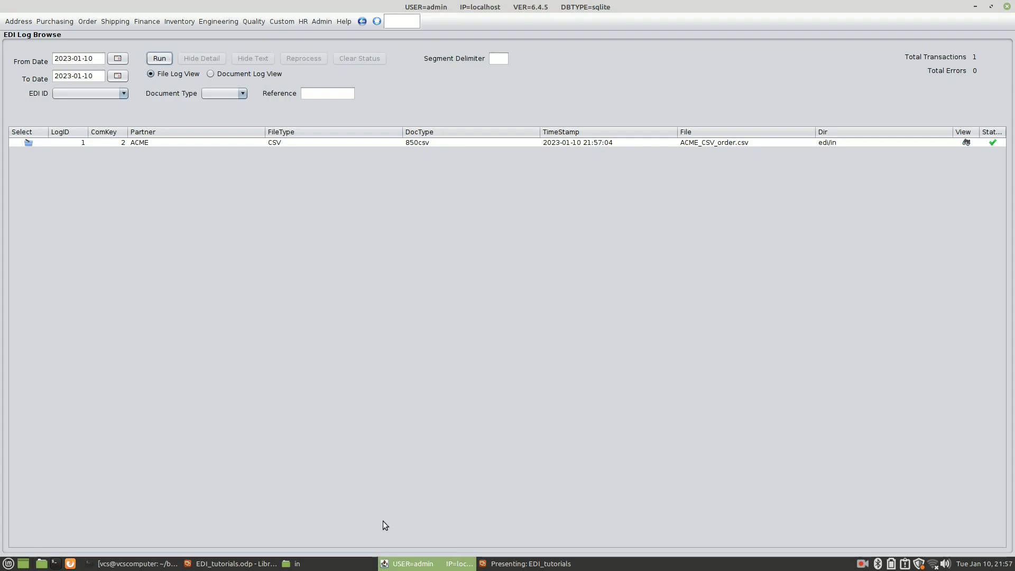
{"action": "left_click", "coordinate": [10, 23]}
{"action": "mouse_move", "coordinate": [32, 58]}
{"action": "left_click", "coordinate": [128, 59]}
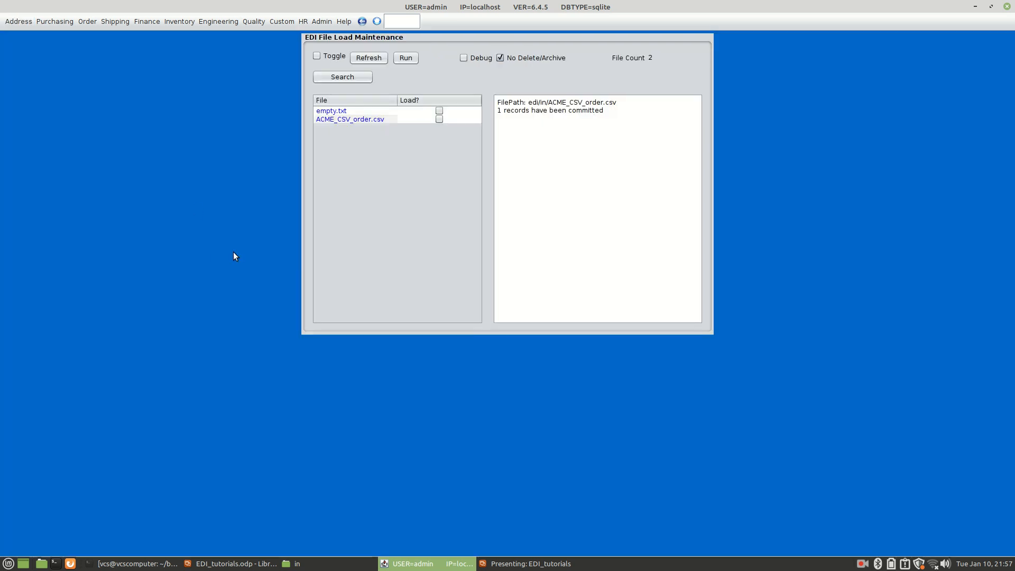
{"action": "left_click", "coordinate": [317, 56]}
{"action": "left_click", "coordinate": [318, 56]}
{"action": "left_click", "coordinate": [358, 59]}
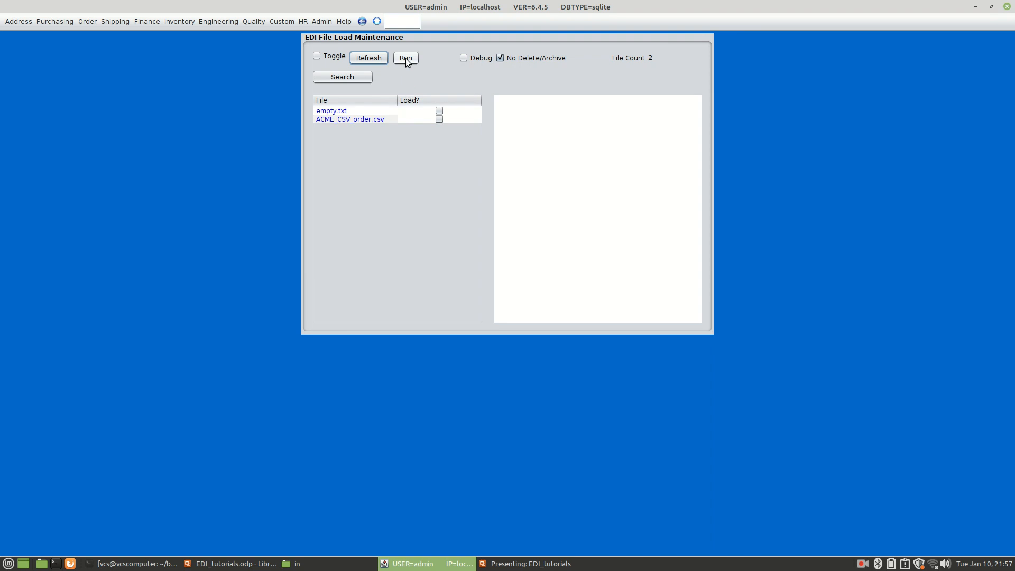
Step: Process ACME_CSV_order.csv in EDI Load, list the EDI Log file entries for 2023-01-10 and select the someco123 entry
{"action": "left_click", "coordinate": [440, 119]}
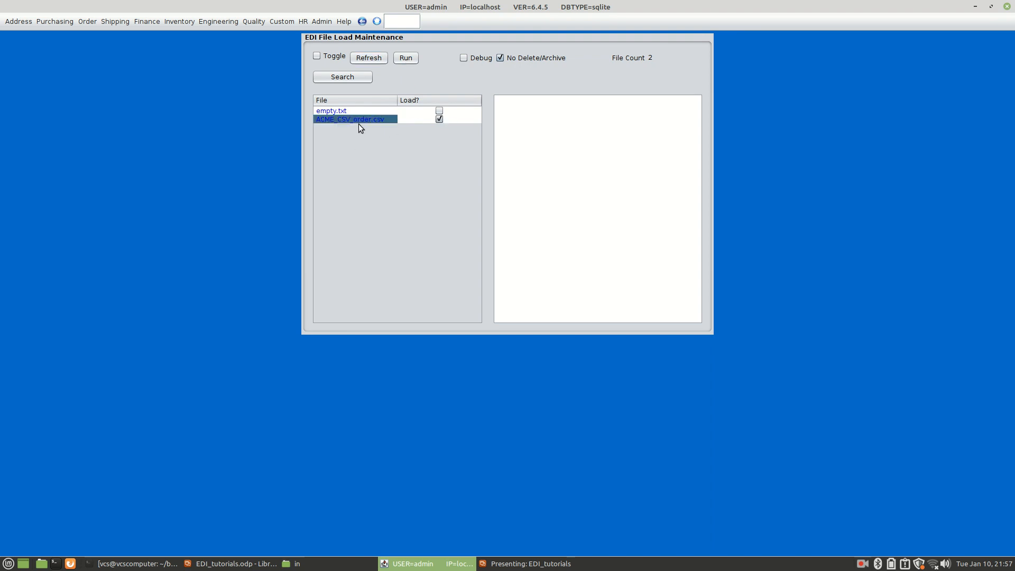
{"action": "left_click", "coordinate": [410, 61]}
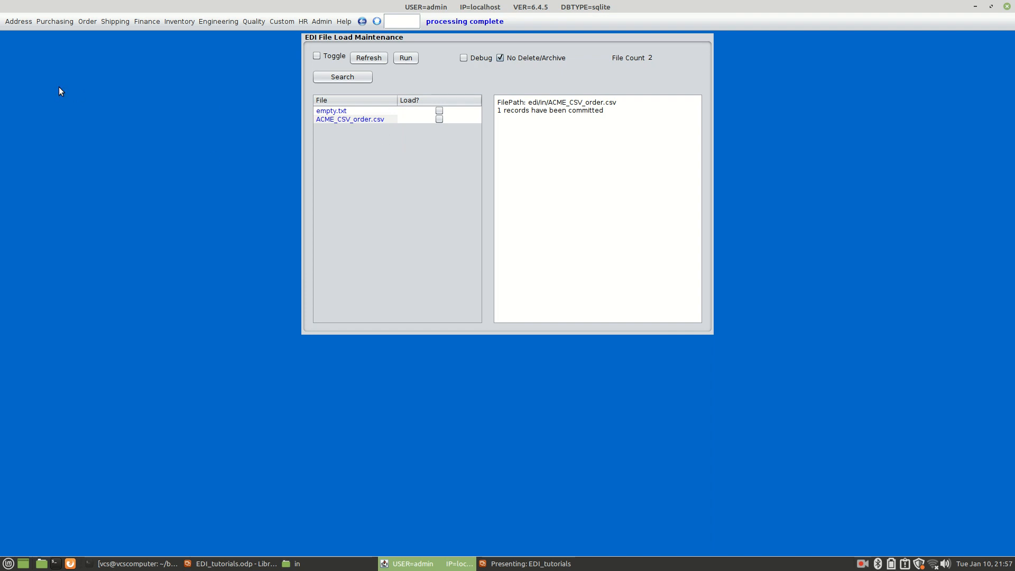
{"action": "left_click", "coordinate": [21, 23]}
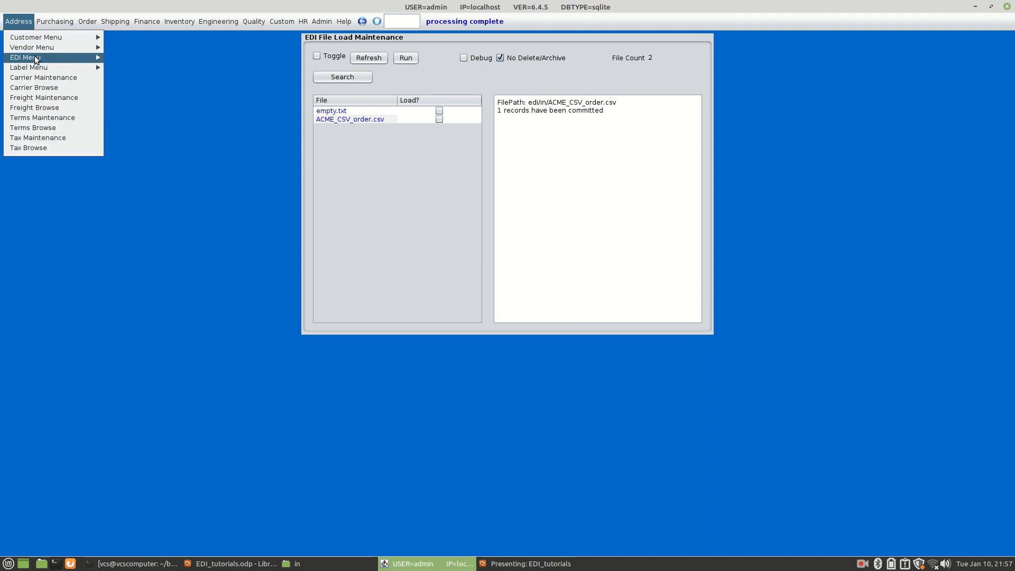
{"action": "mouse_move", "coordinate": [84, 55]}
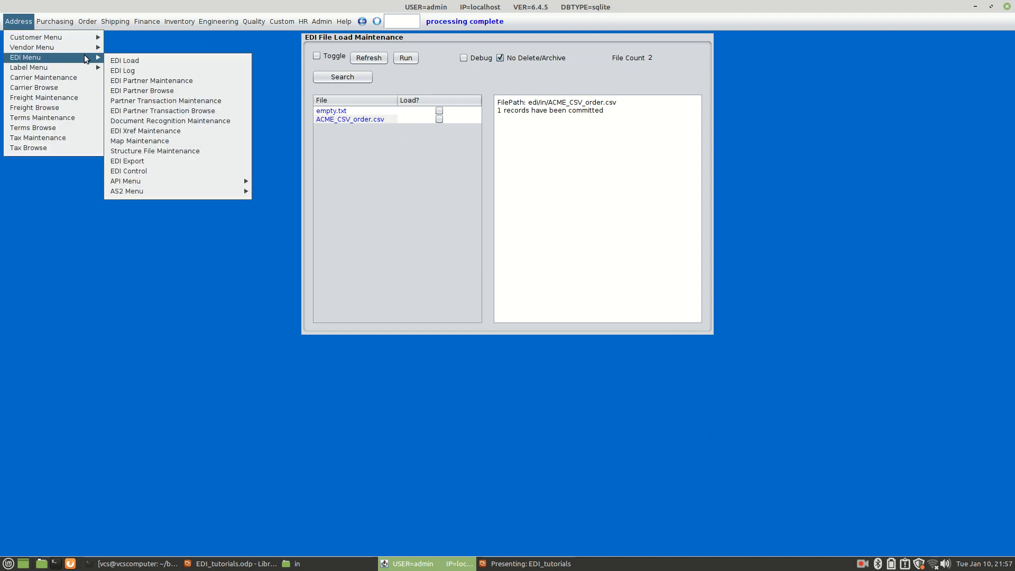
{"action": "left_click", "coordinate": [132, 72]}
{"action": "left_click", "coordinate": [160, 59]}
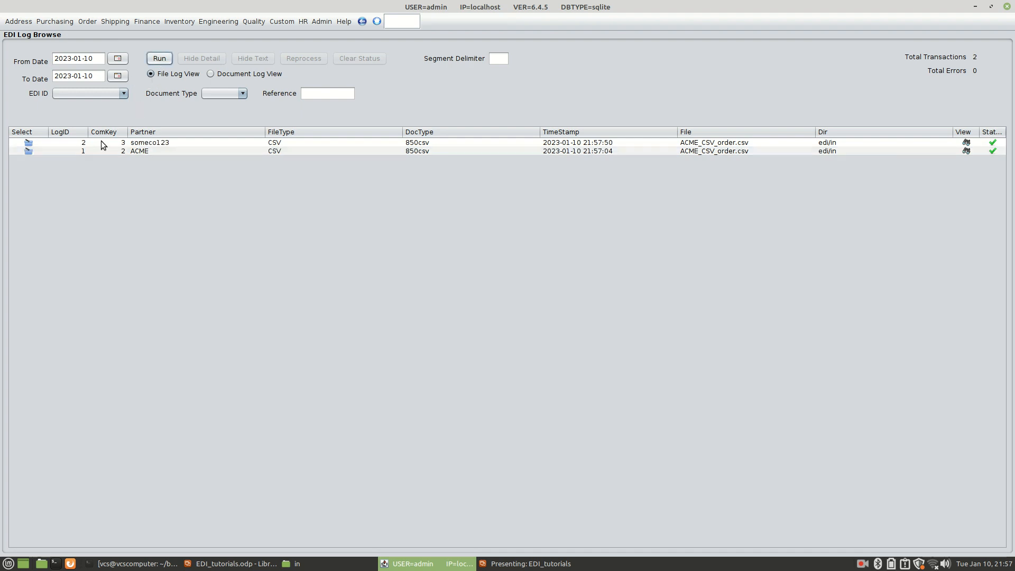
{"action": "left_click", "coordinate": [154, 143]}
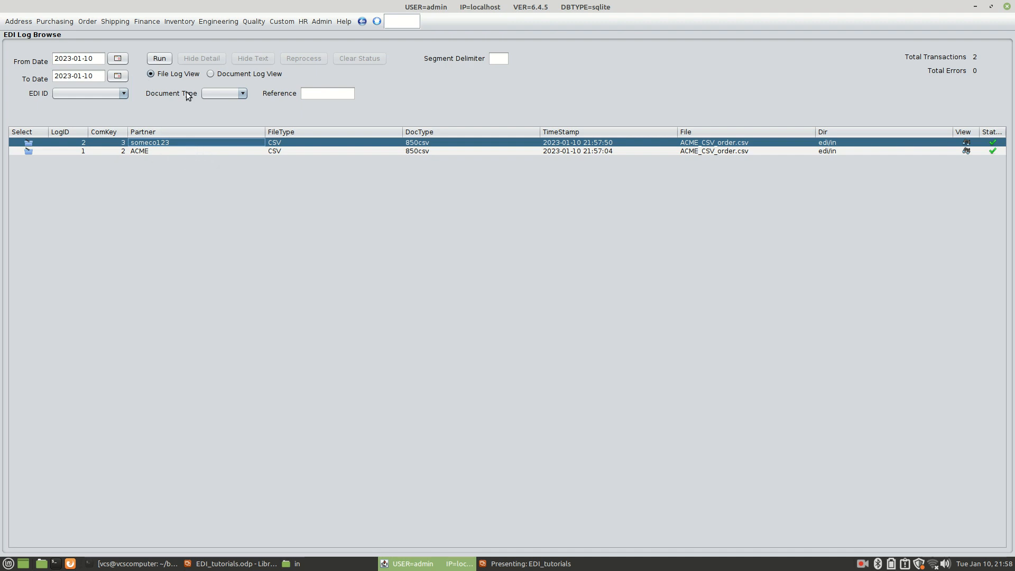
Step: List the EDI log in Document Log View and view the someco123 entry's inbound CSV and outbound X12 documents
{"action": "left_click", "coordinate": [211, 74]}
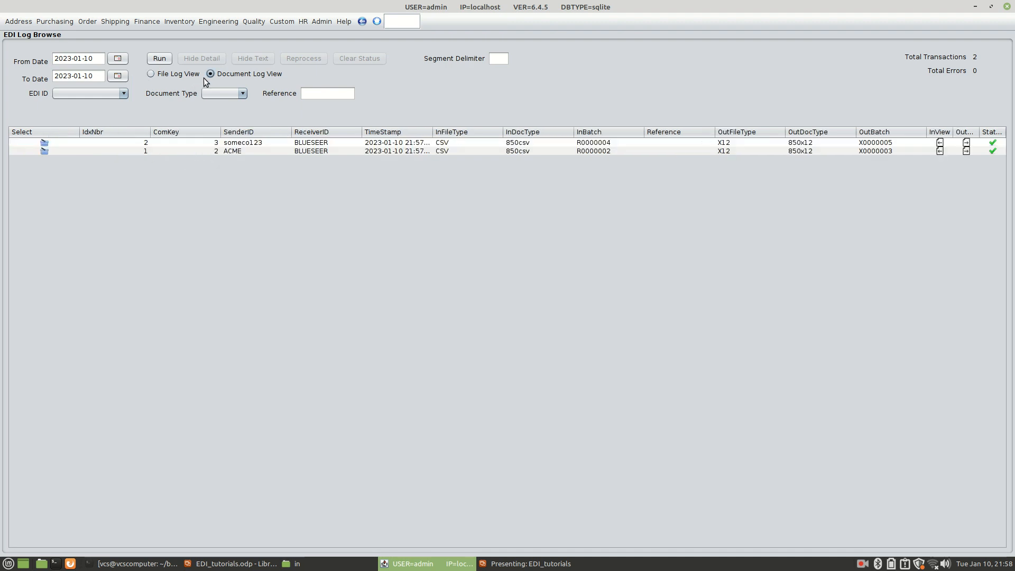
{"action": "left_click", "coordinate": [158, 58]}
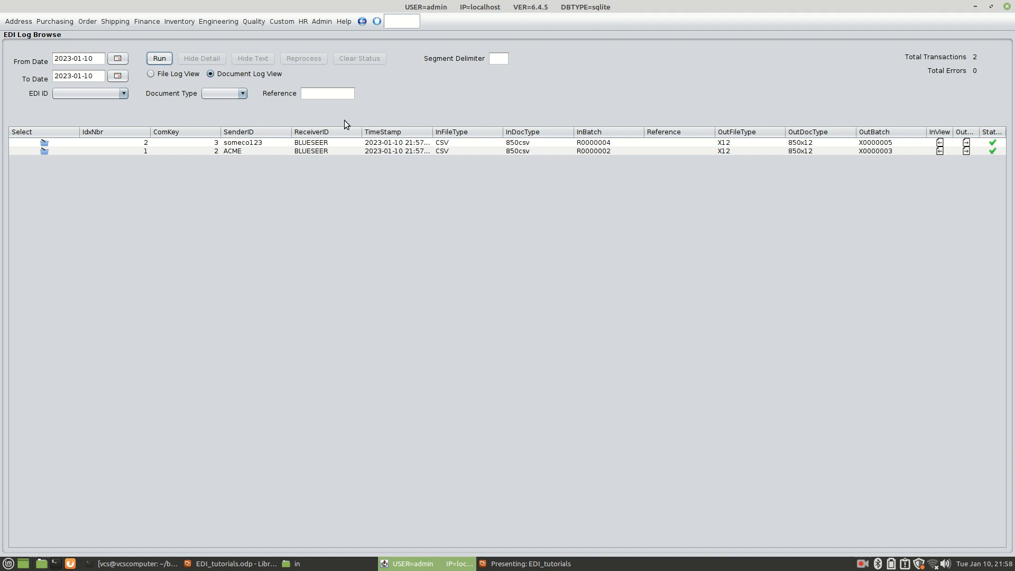
{"action": "left_click", "coordinate": [942, 145]}
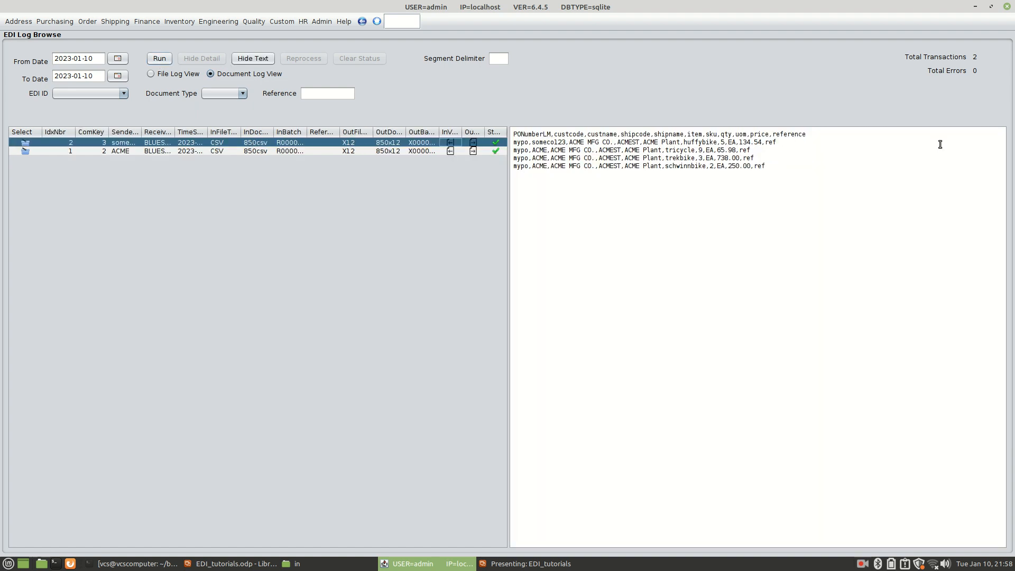
{"action": "left_click", "coordinate": [473, 144]}
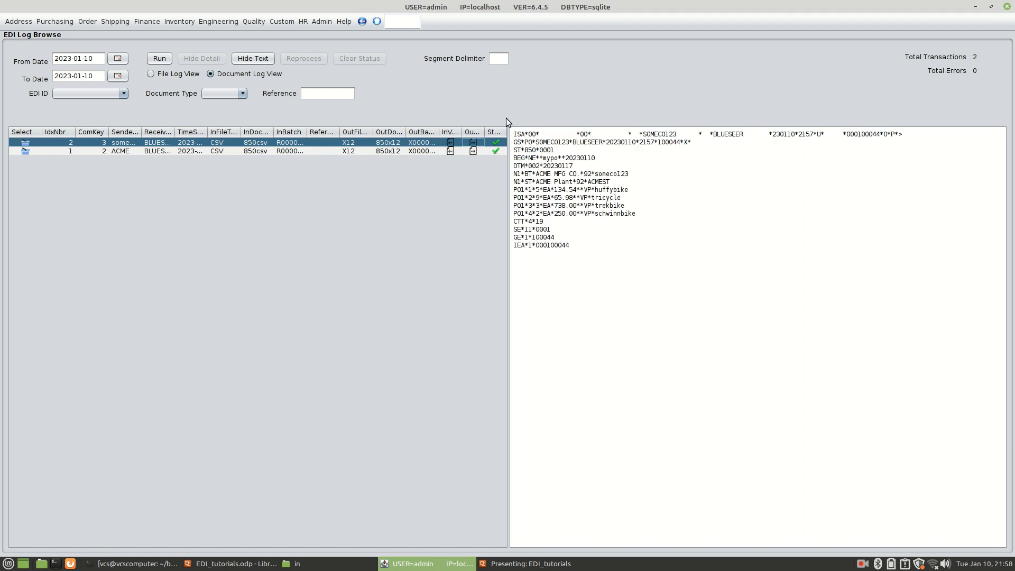
Step: Compare the order lines in the someco123 entry's inbound CSV with its outbound X12 document, highlighting the sender ID in the ISA segment
{"action": "left_click", "coordinate": [451, 143]}
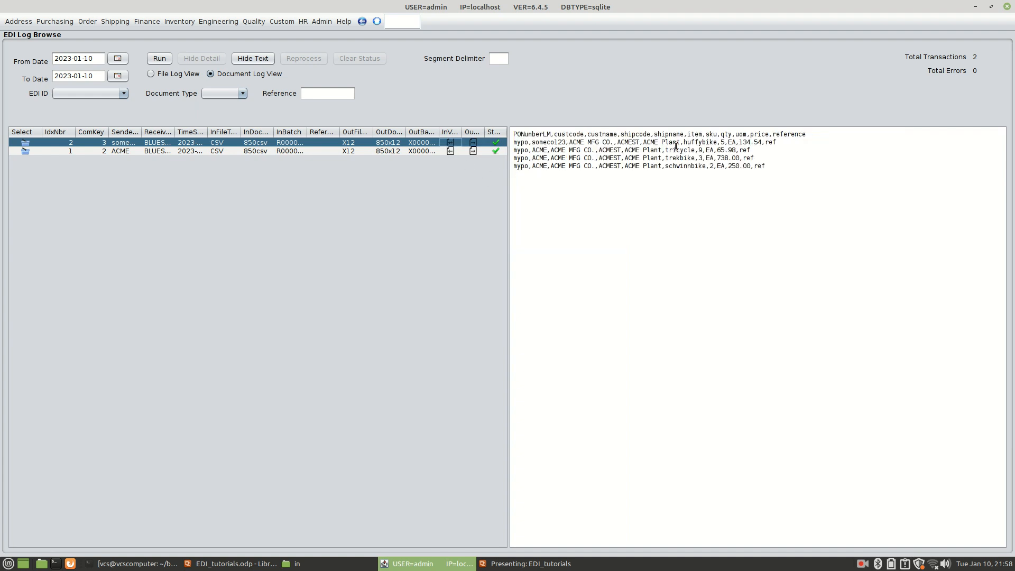
{"action": "left_click", "coordinate": [721, 142]}
{"action": "left_click_drag", "start_coordinate": [721, 143], "coordinate": [718, 166]}
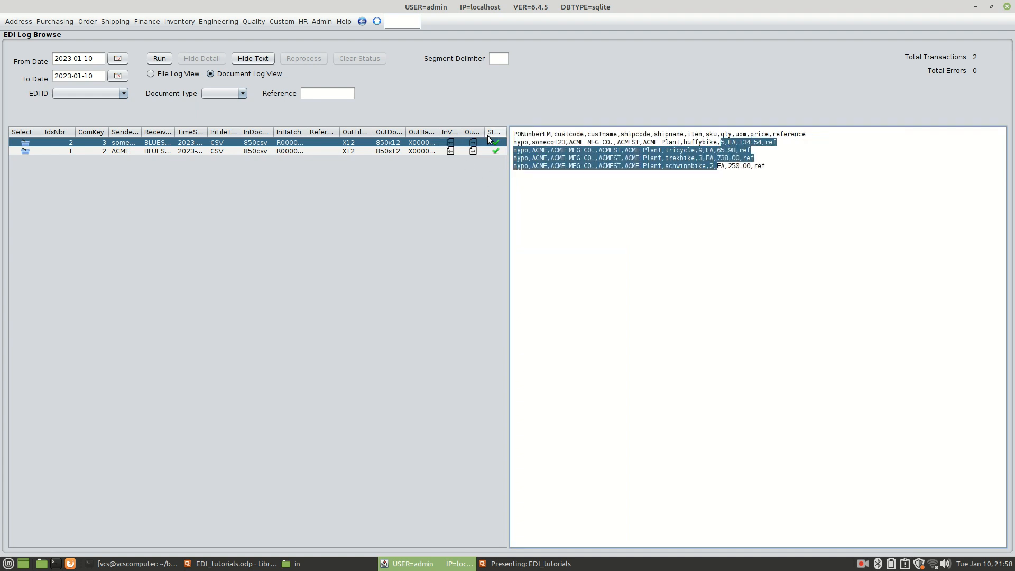
{"action": "left_click", "coordinate": [473, 143]}
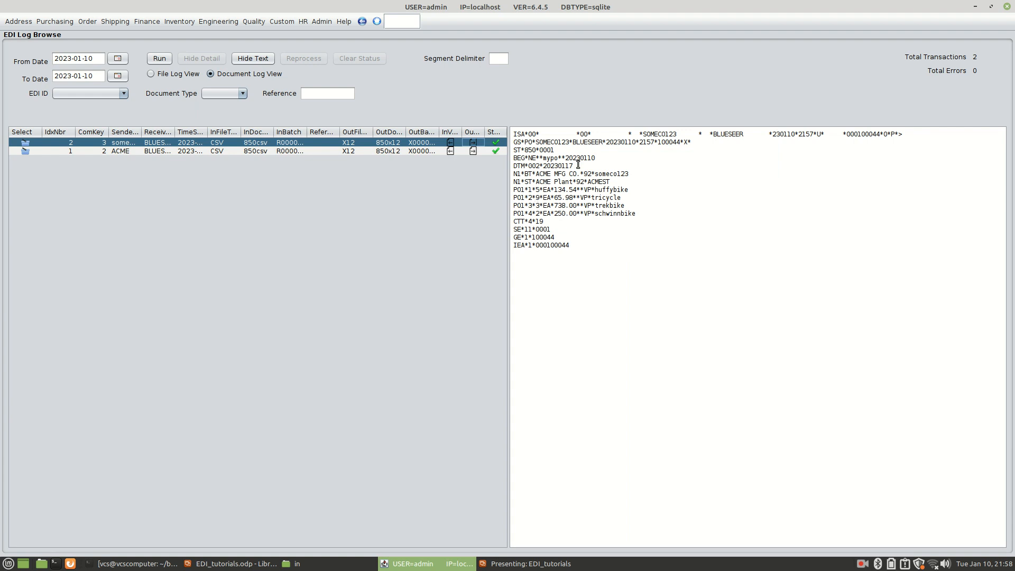
{"action": "left_click_drag", "start_coordinate": [643, 134], "coordinate": [677, 134]}
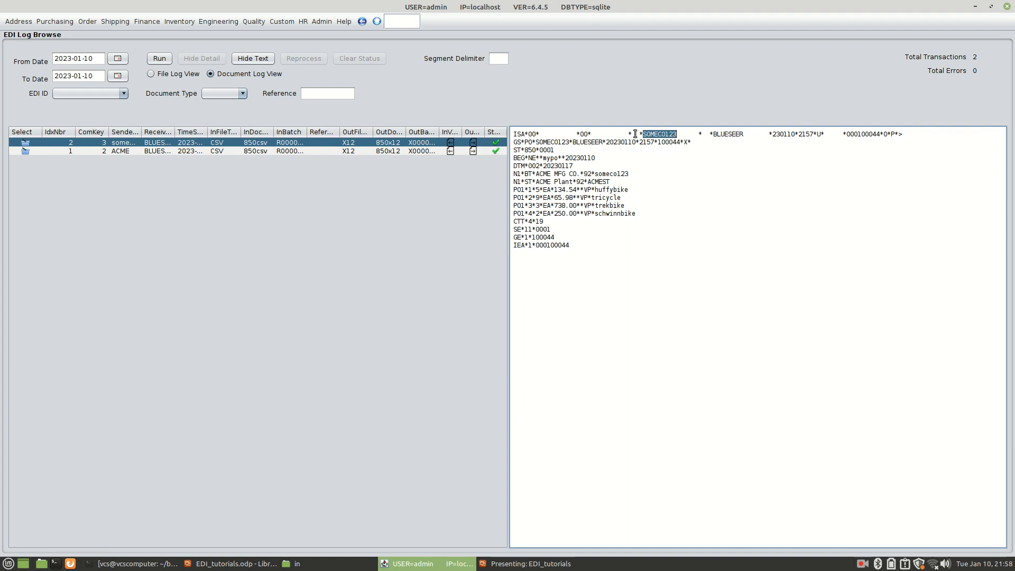